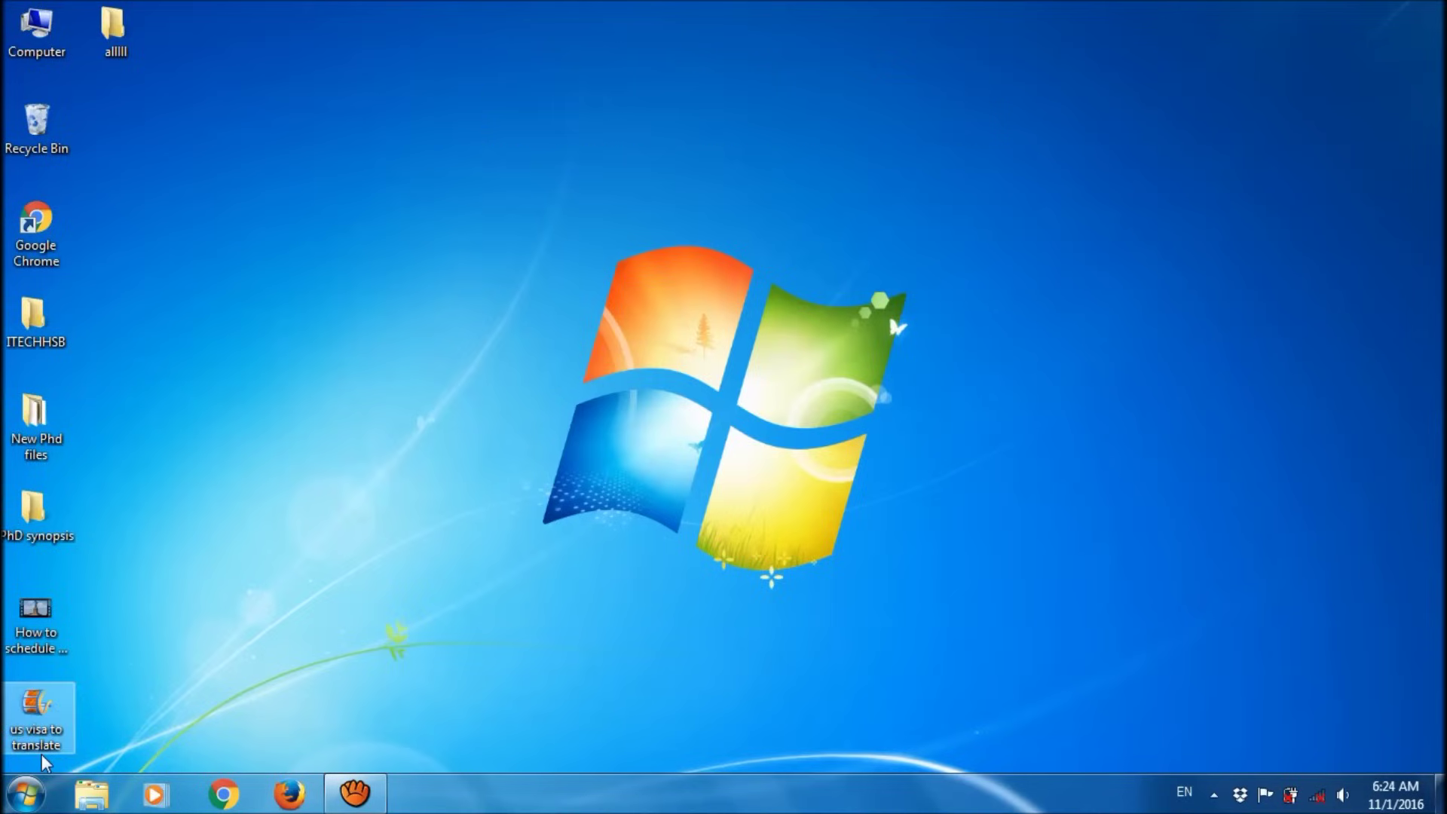
- Search the Start menu for 'services' and run Services as administrator
{"action": "left_click", "coordinate": [26, 795]}
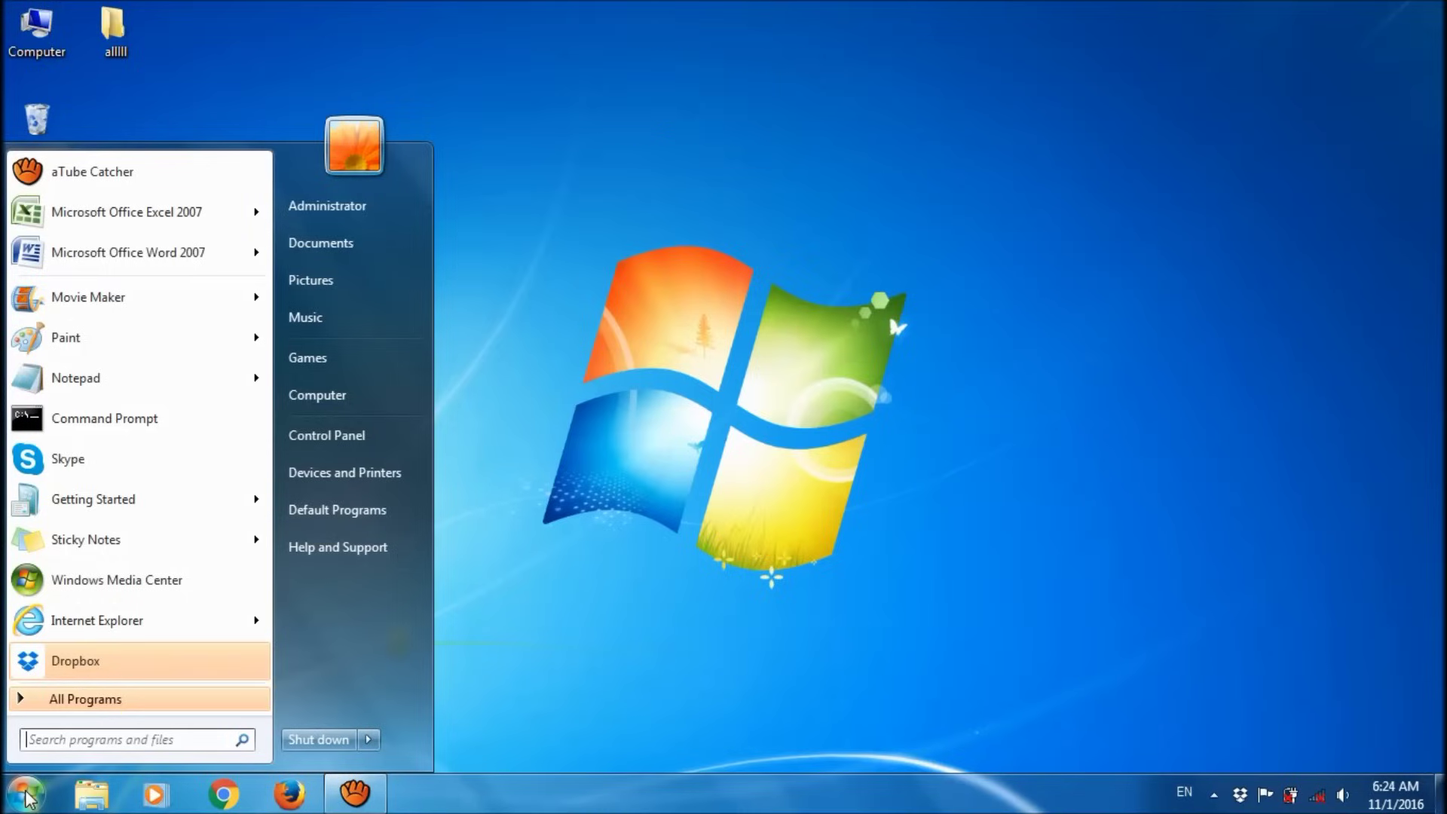
{"action": "type", "text": "servi"}
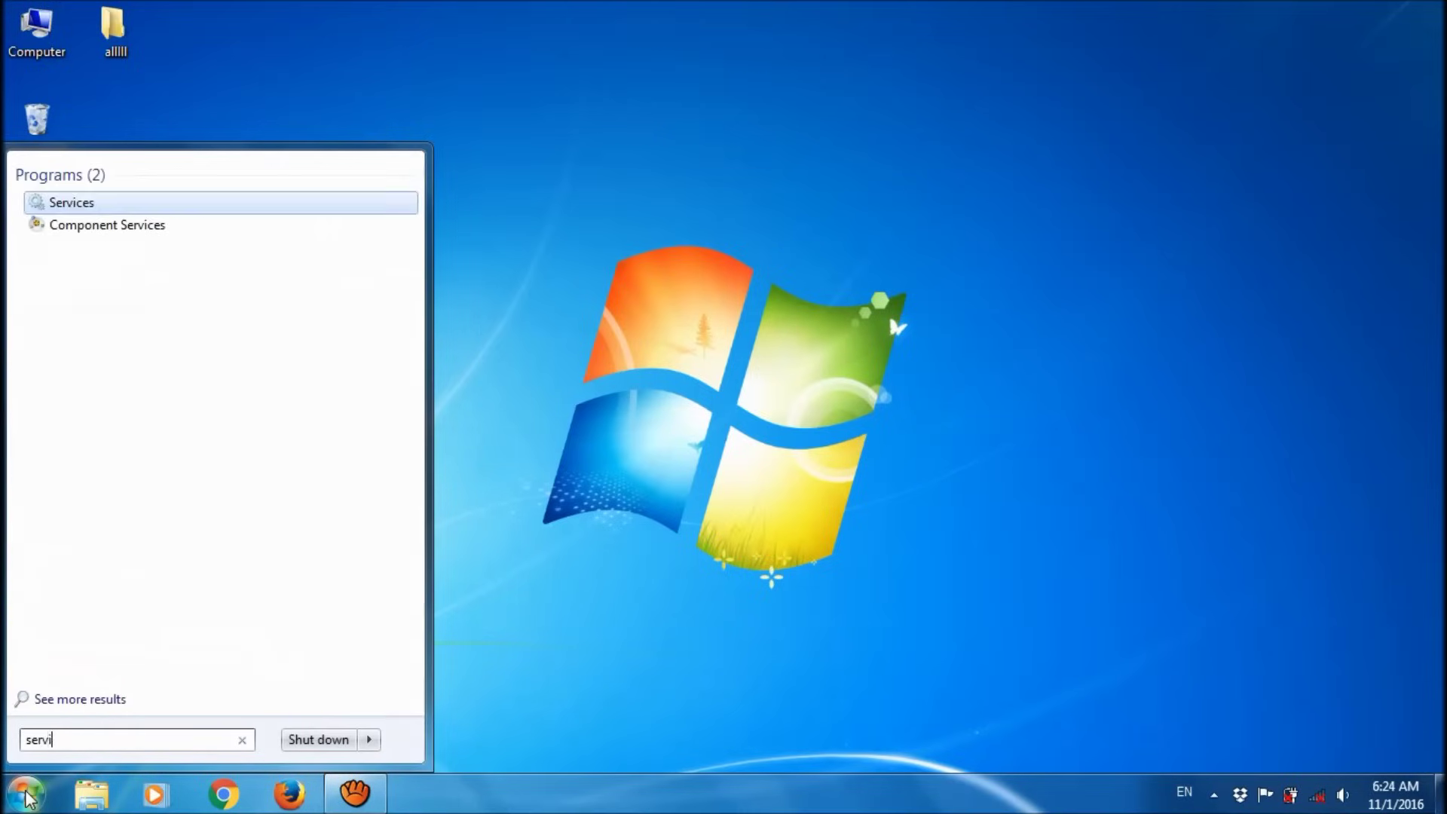
{"action": "type", "text": "ces"}
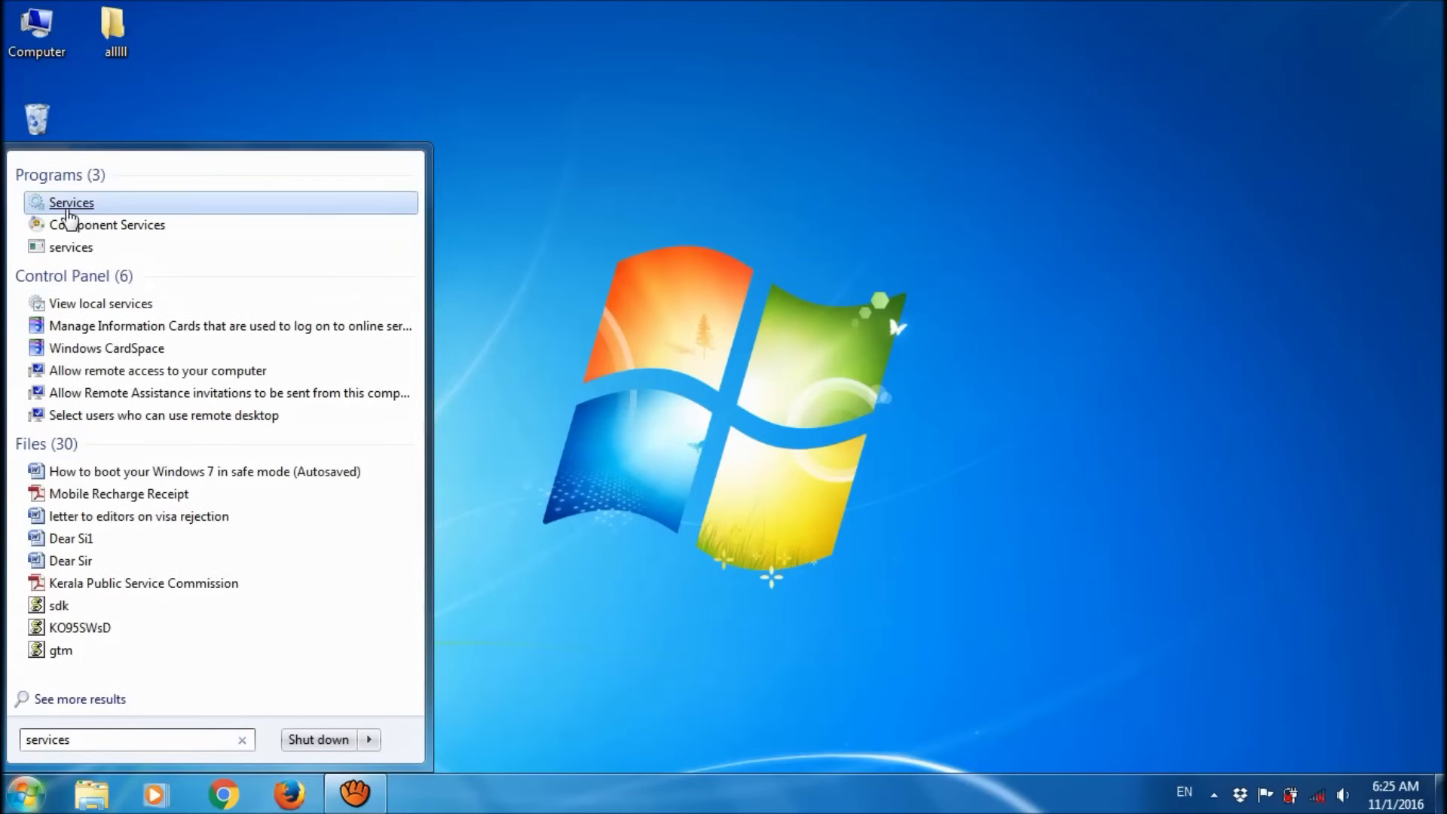
{"action": "right_click", "coordinate": [65, 207]}
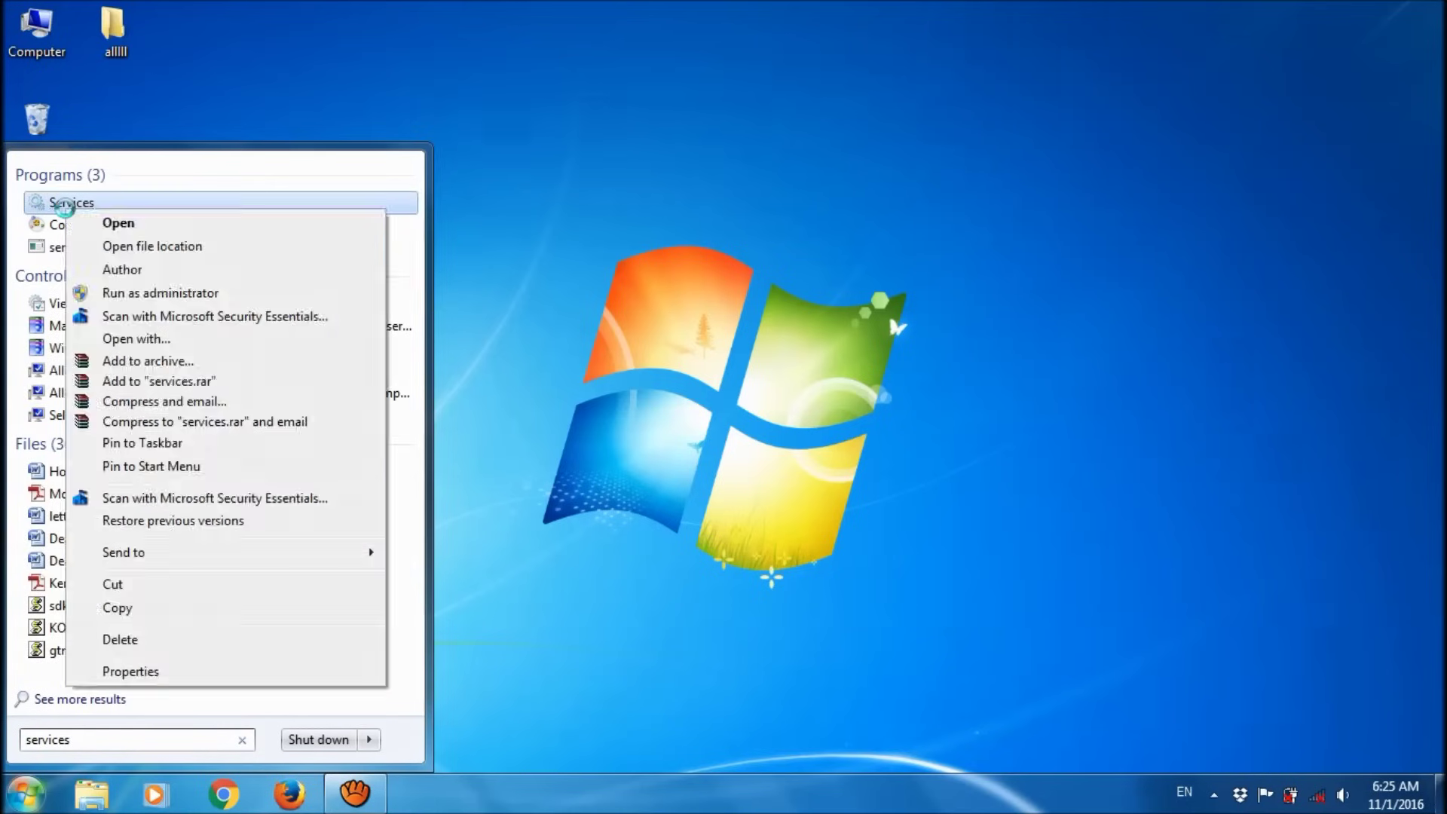
{"action": "left_click", "coordinate": [136, 294]}
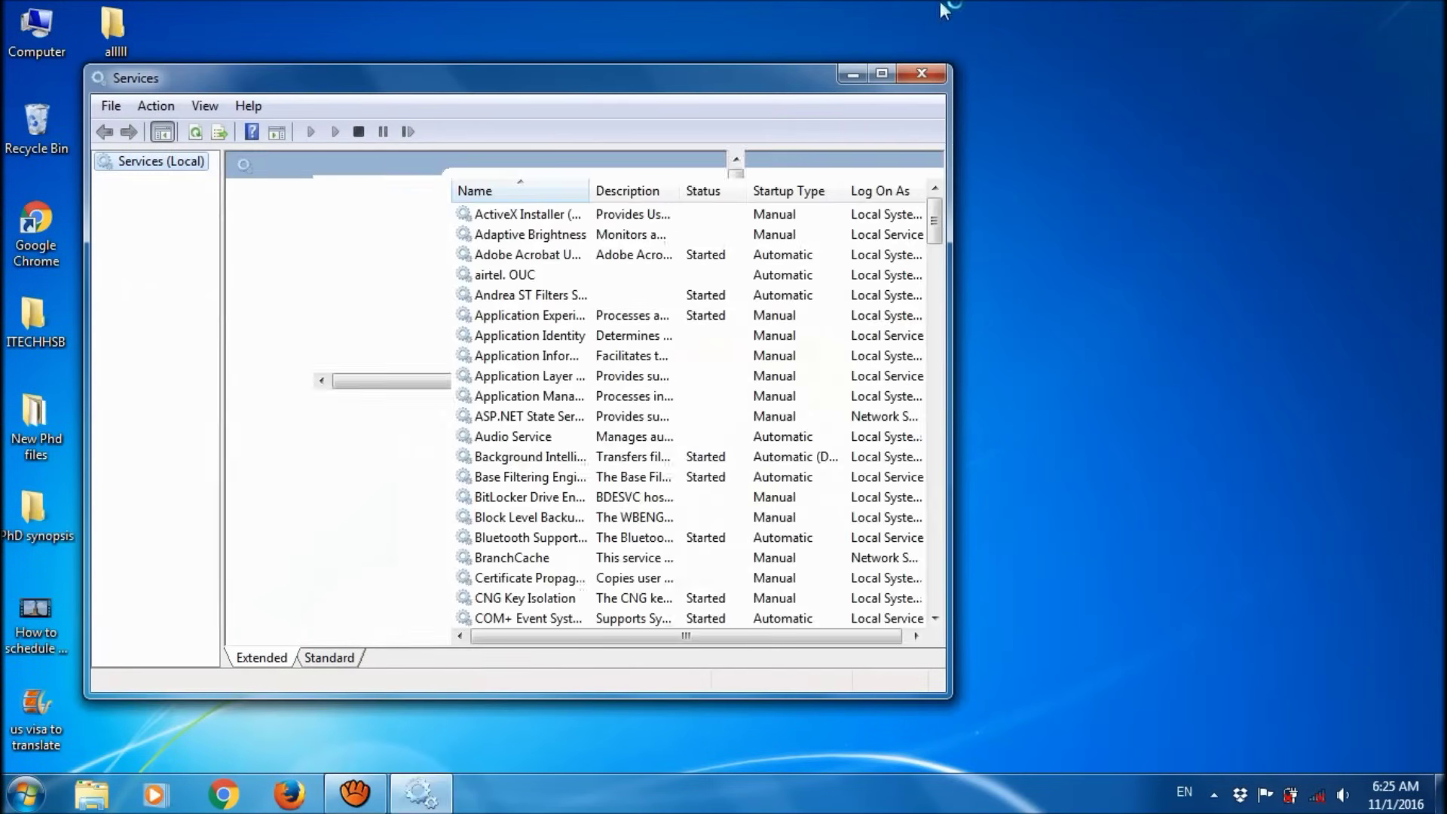
- Maximize Services, widen the Name column, and select the Windows Update service
{"action": "left_click", "coordinate": [882, 73]}
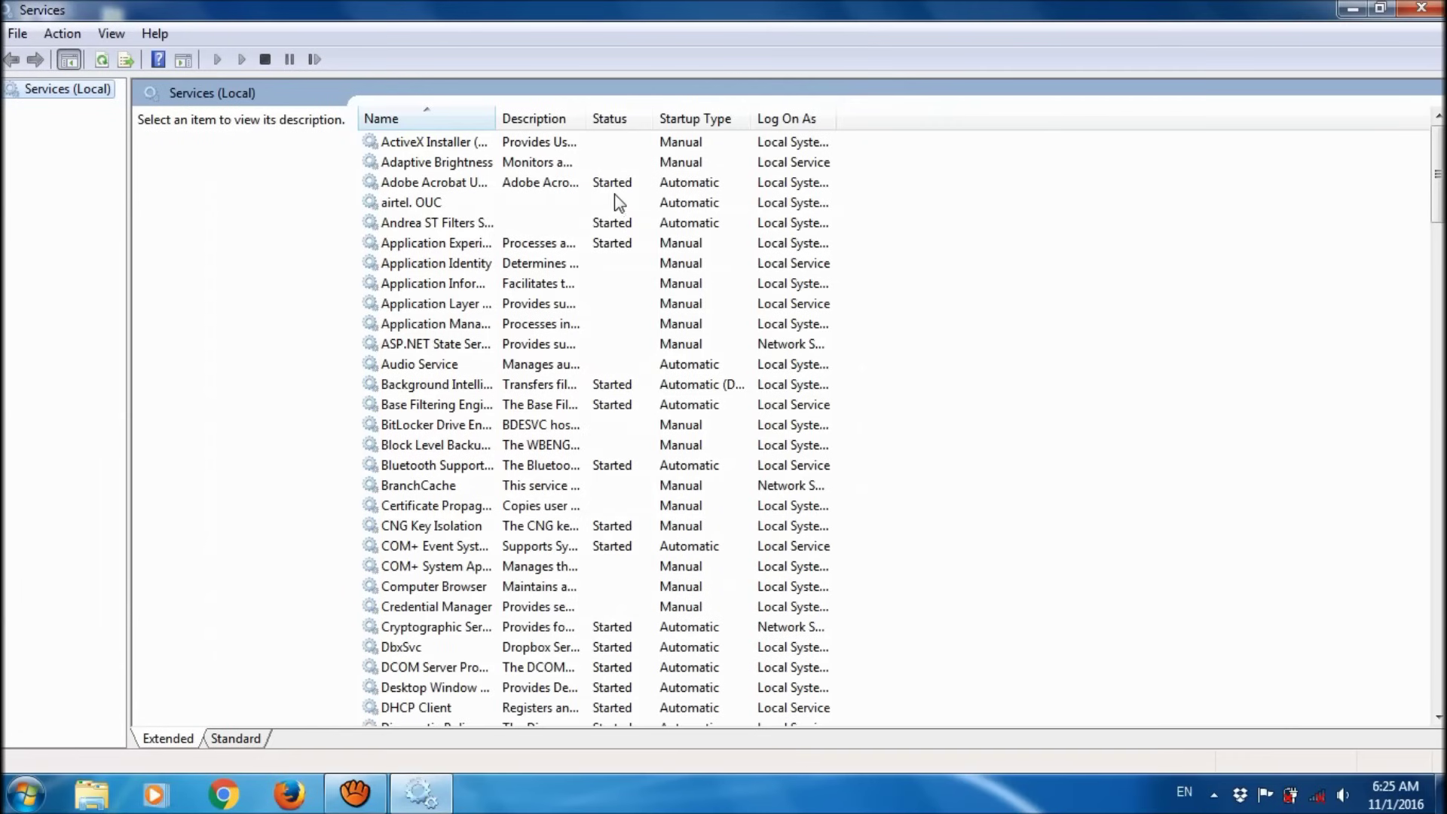
{"action": "left_click_drag", "start_coordinate": [495, 118], "coordinate": [733, 119]}
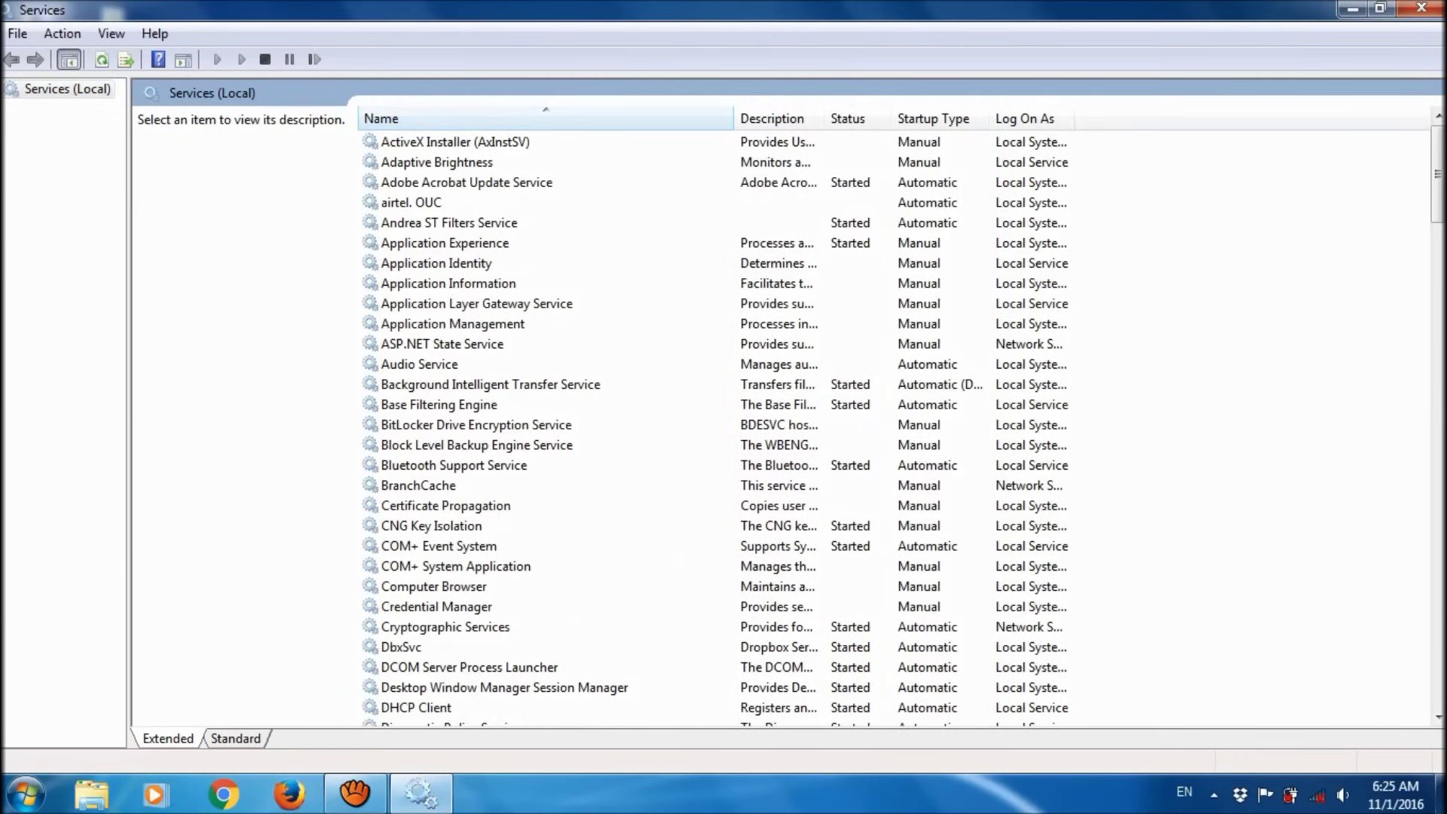
{"action": "left_click_drag", "start_coordinate": [1439, 174], "coordinate": [1438, 654]}
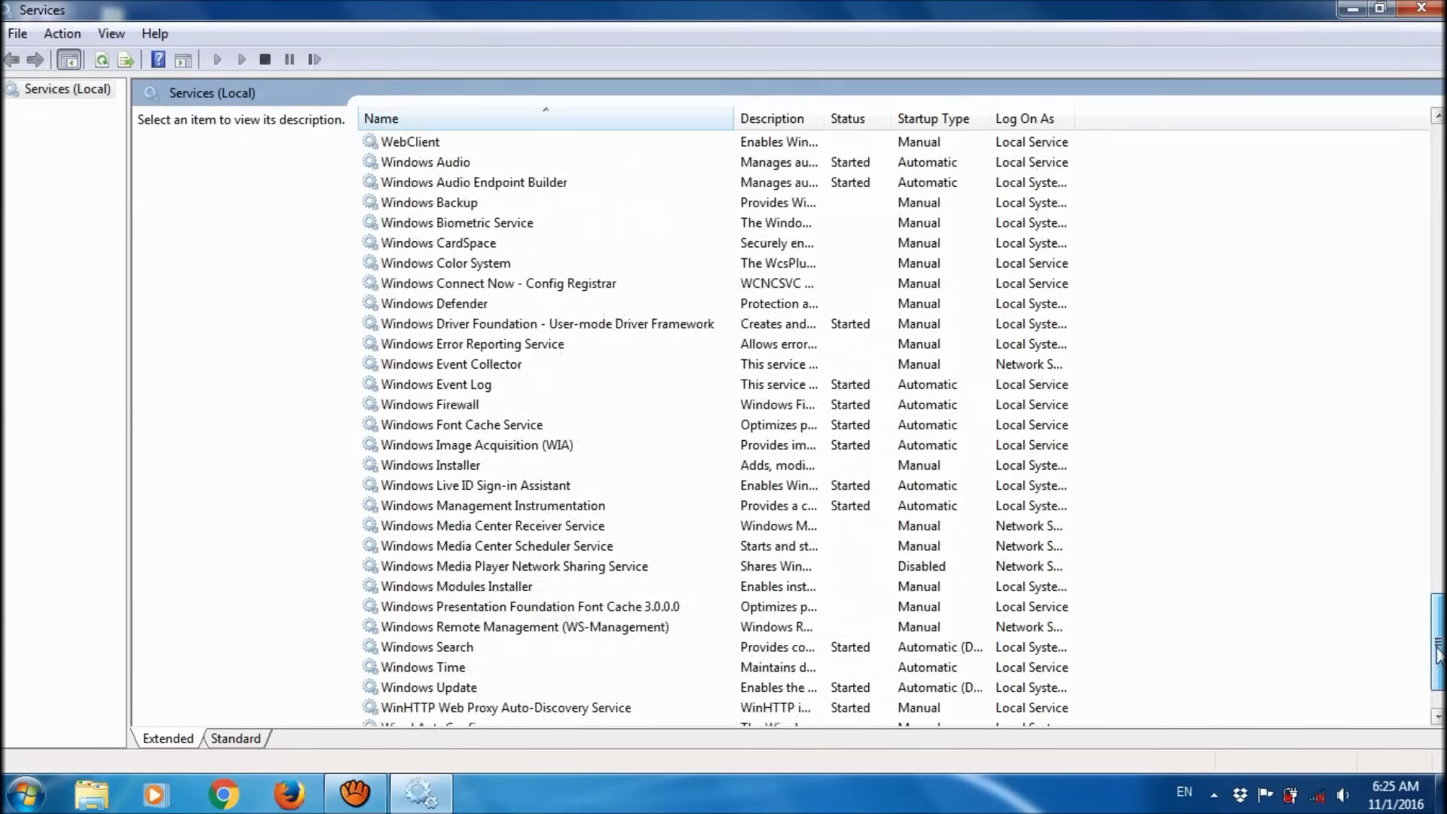
{"action": "left_click", "coordinate": [462, 685]}
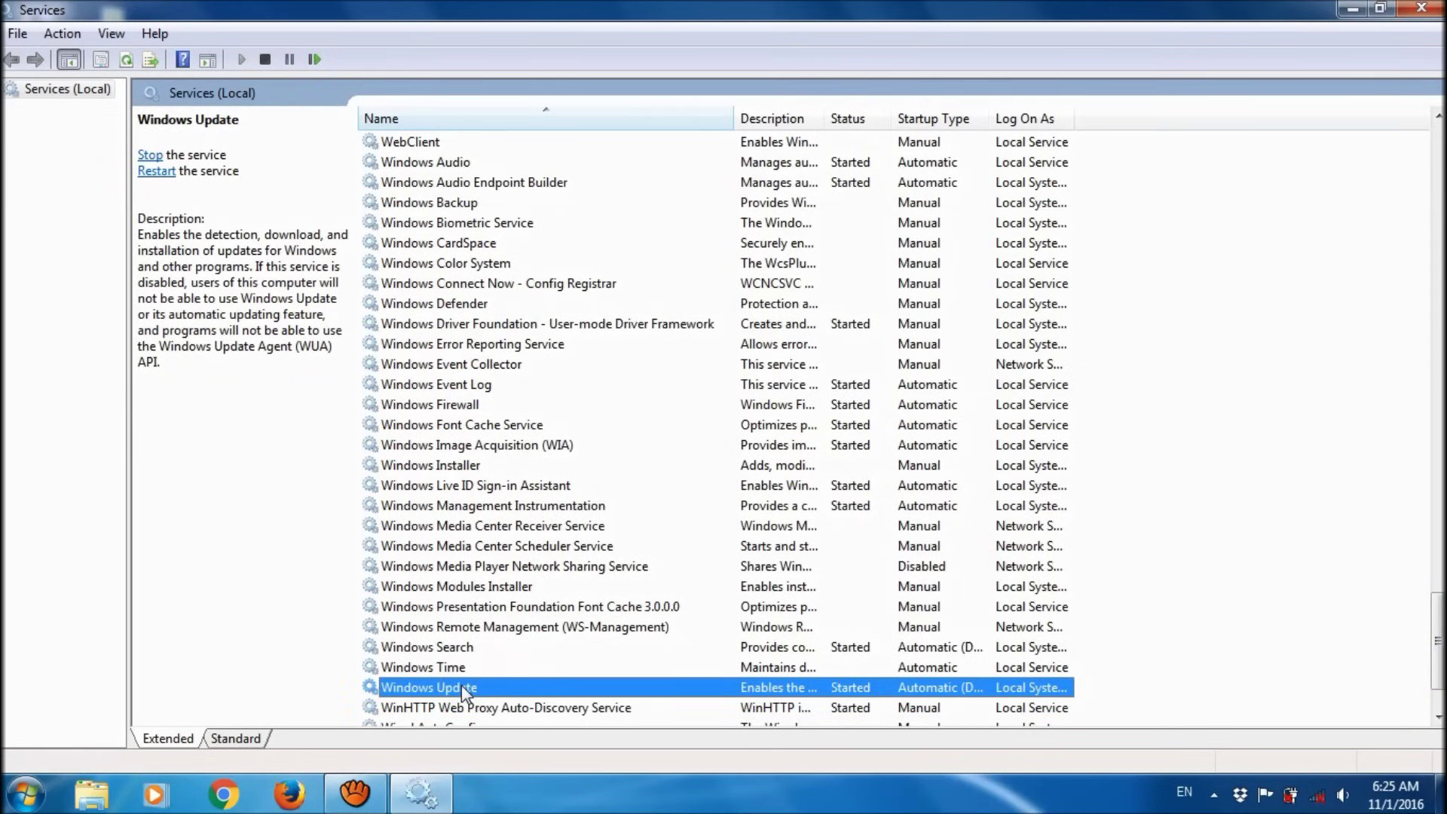
- Stop Windows Update, set its startup type to Disabled, and close Services
{"action": "double_click", "coordinate": [461, 684]}
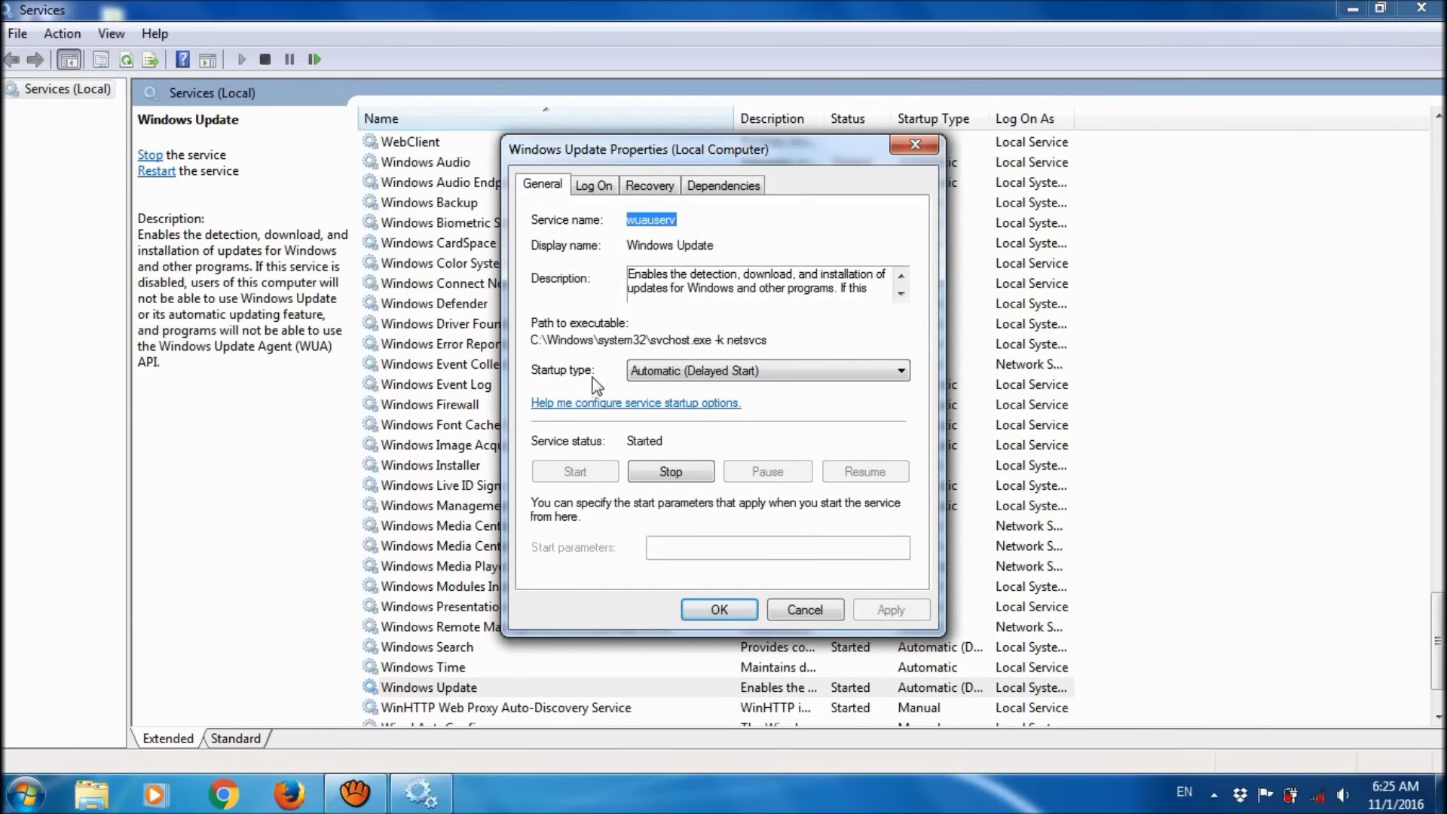
{"action": "left_click", "coordinate": [761, 369]}
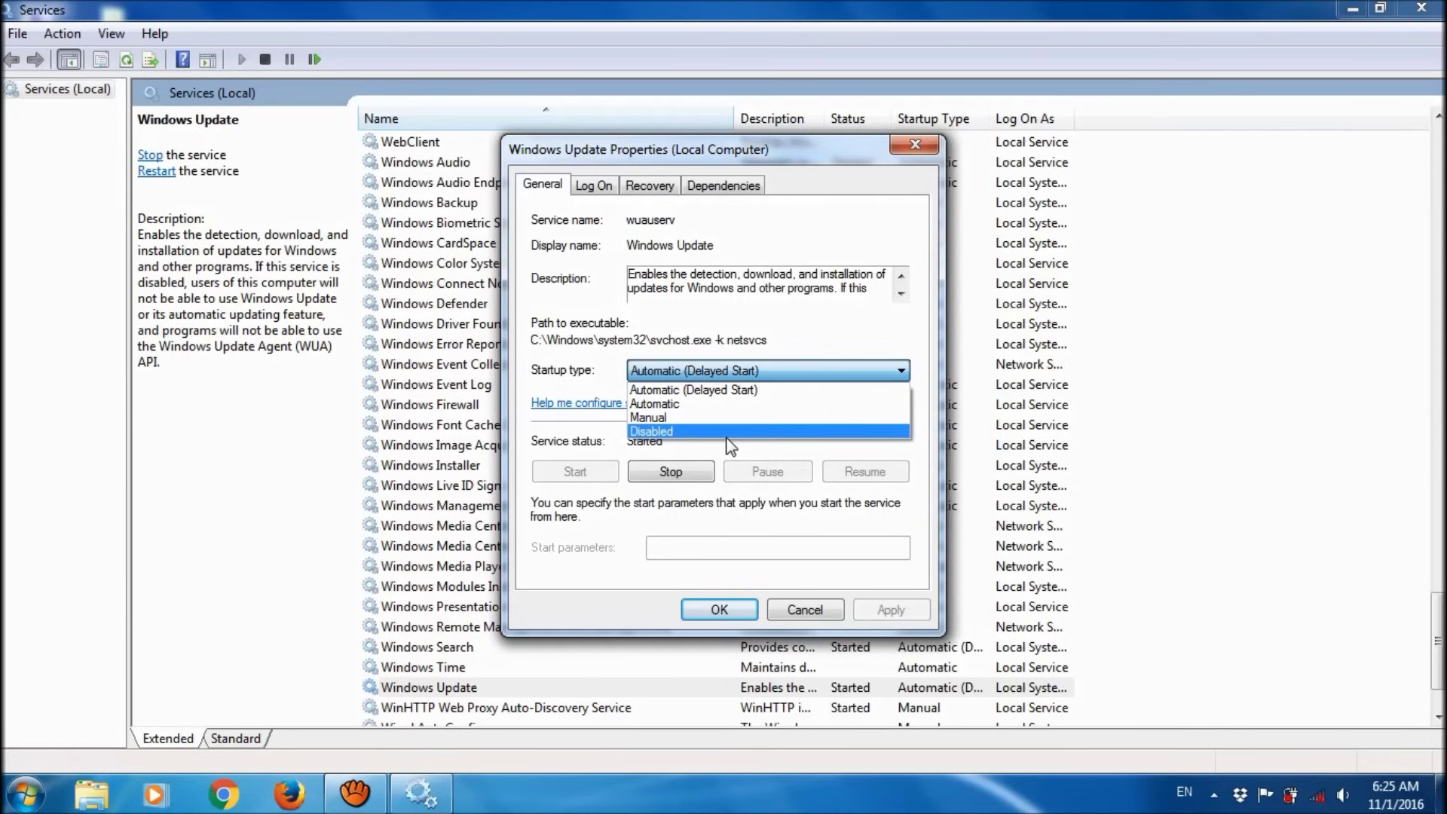
{"action": "left_click", "coordinate": [730, 445]}
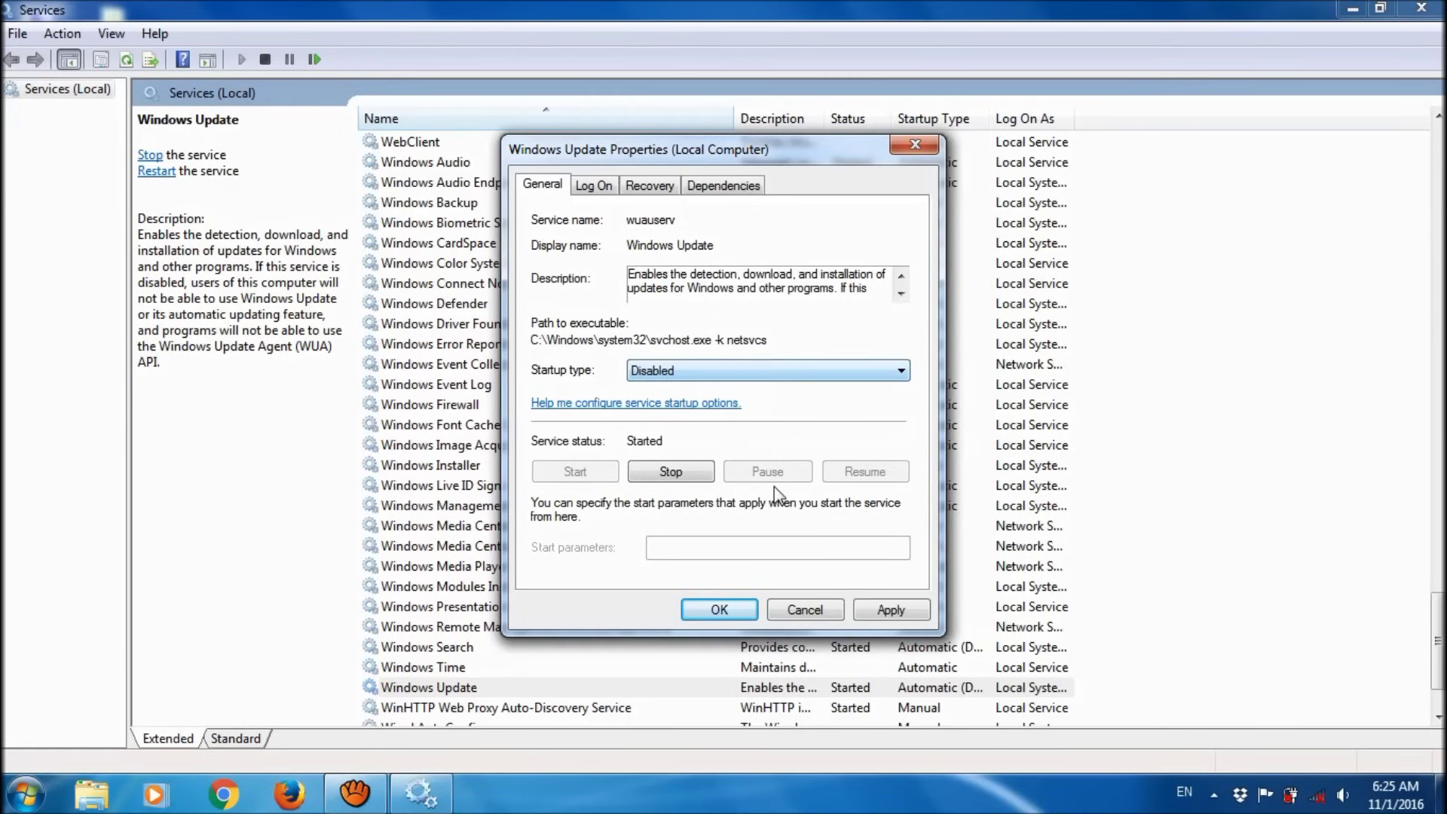
{"action": "left_click", "coordinate": [688, 472]}
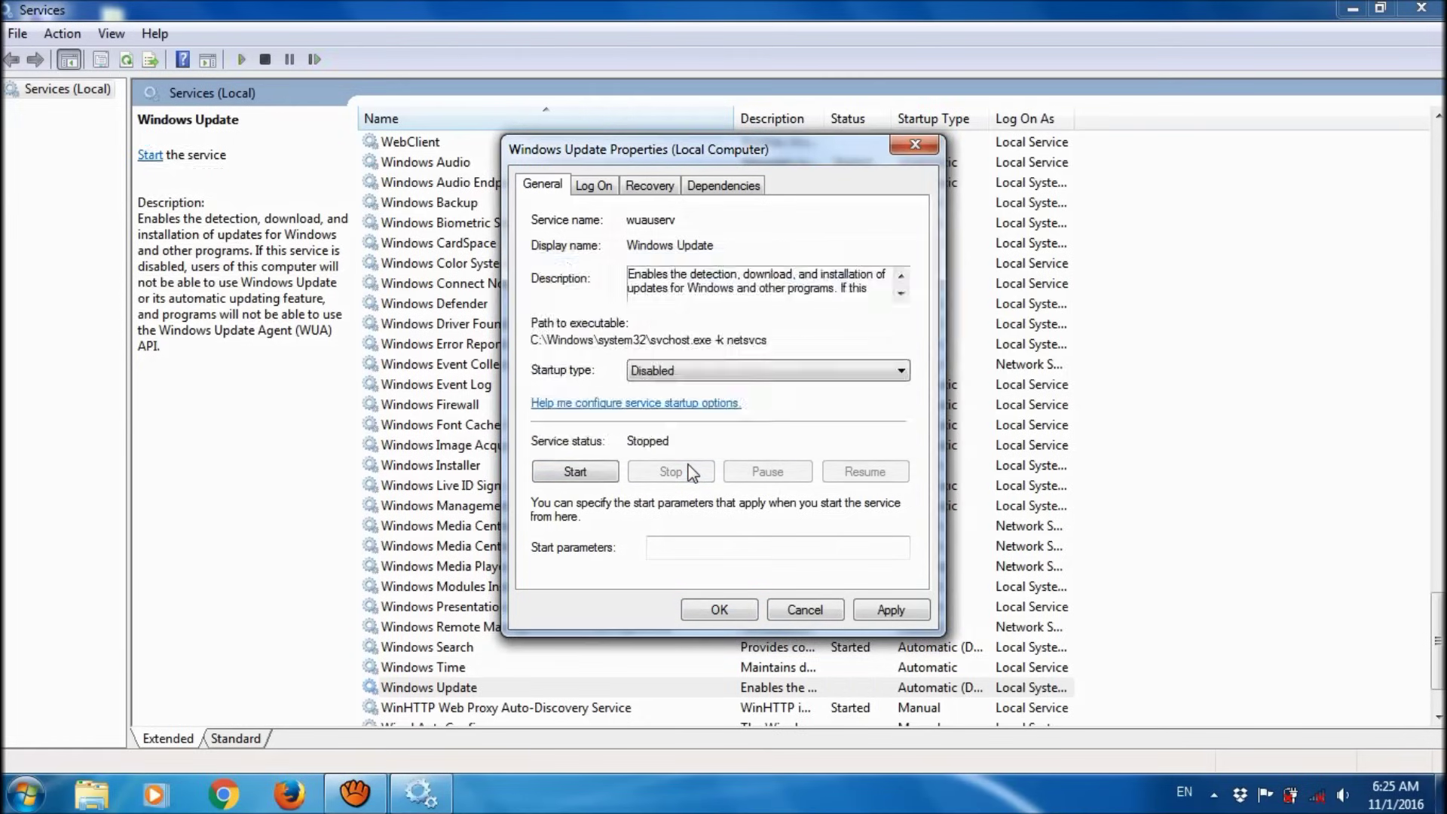
{"action": "left_click", "coordinate": [919, 614]}
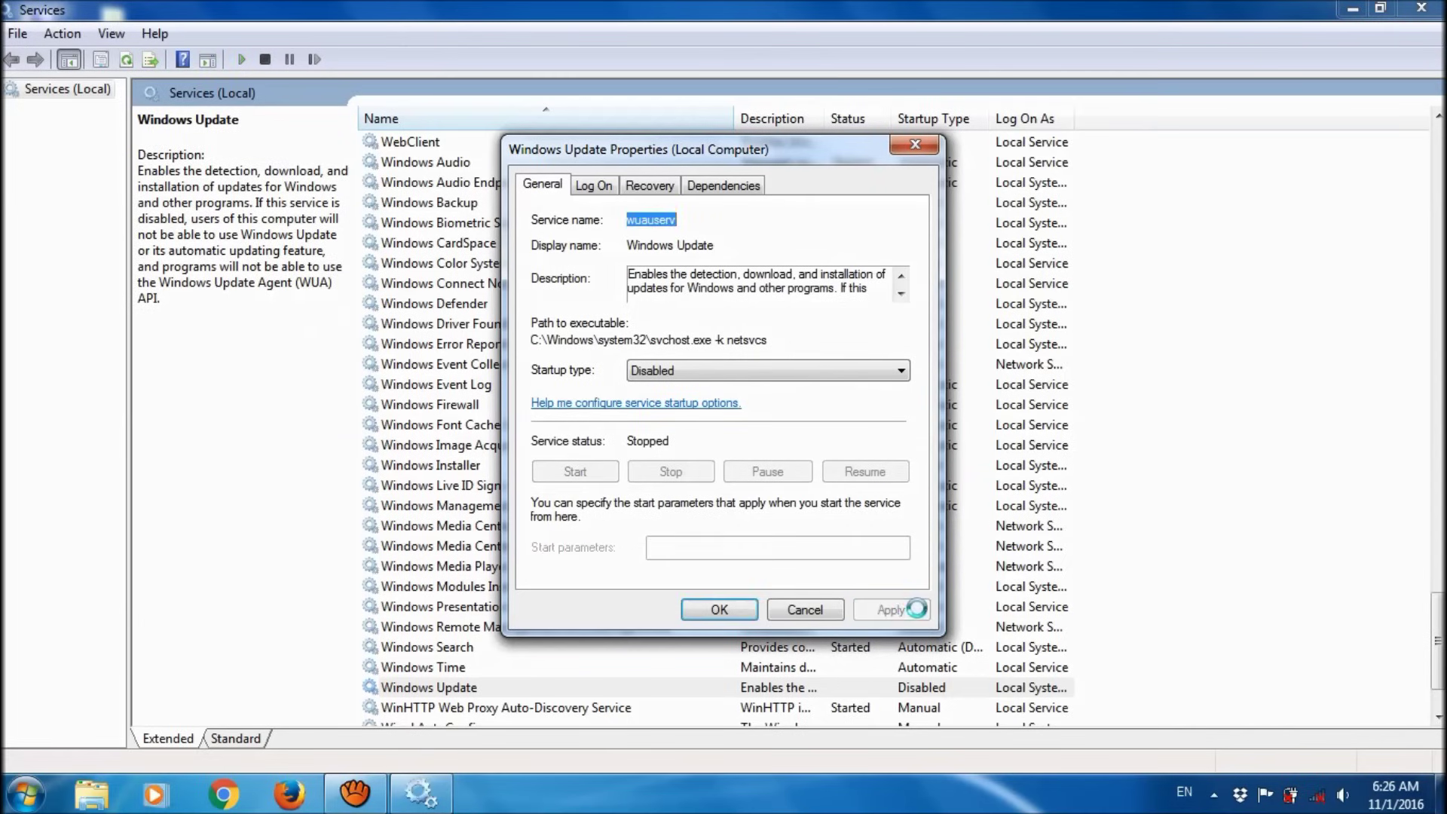
{"action": "left_click", "coordinate": [713, 611]}
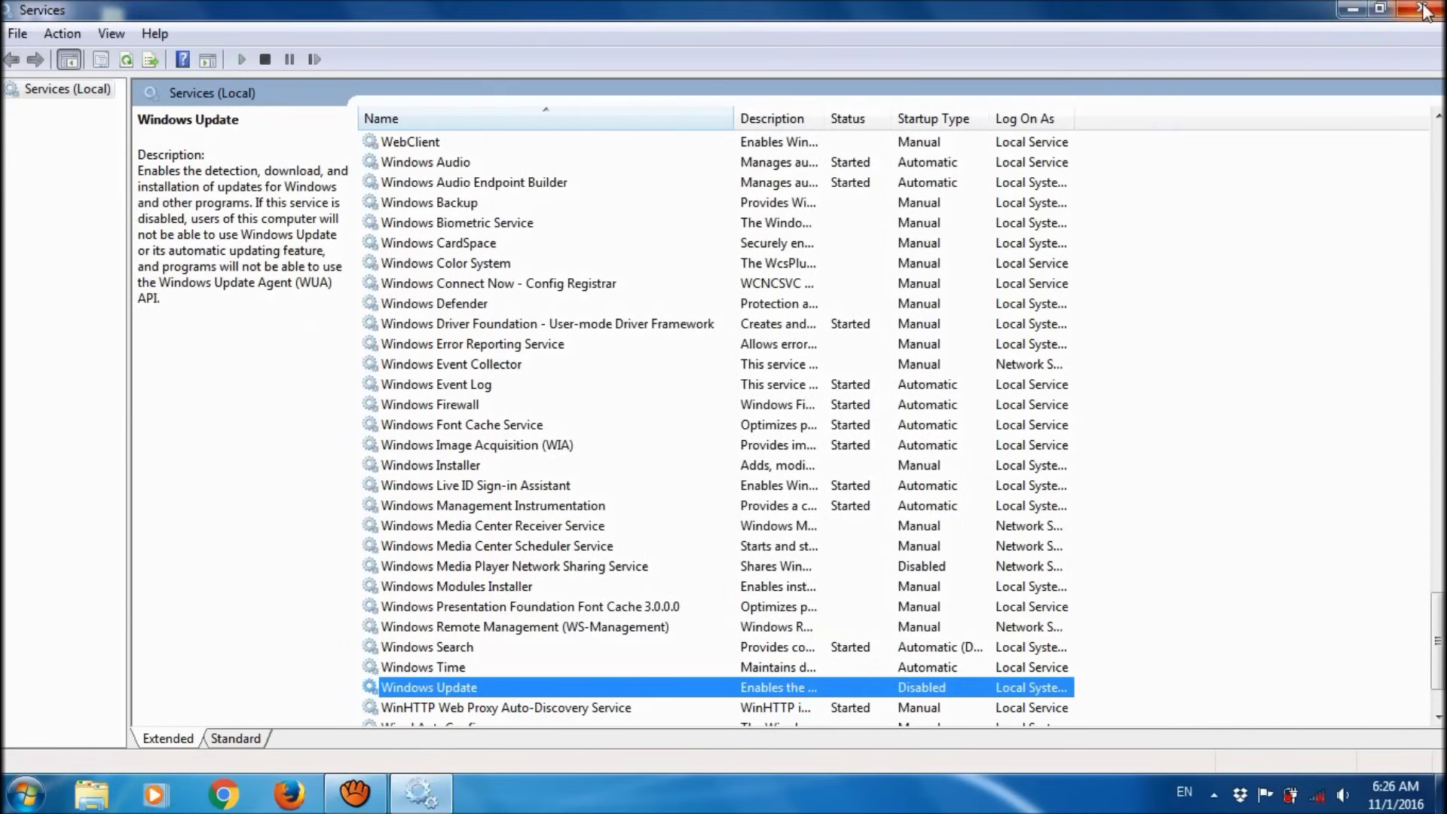
{"action": "left_click", "coordinate": [1423, 9]}
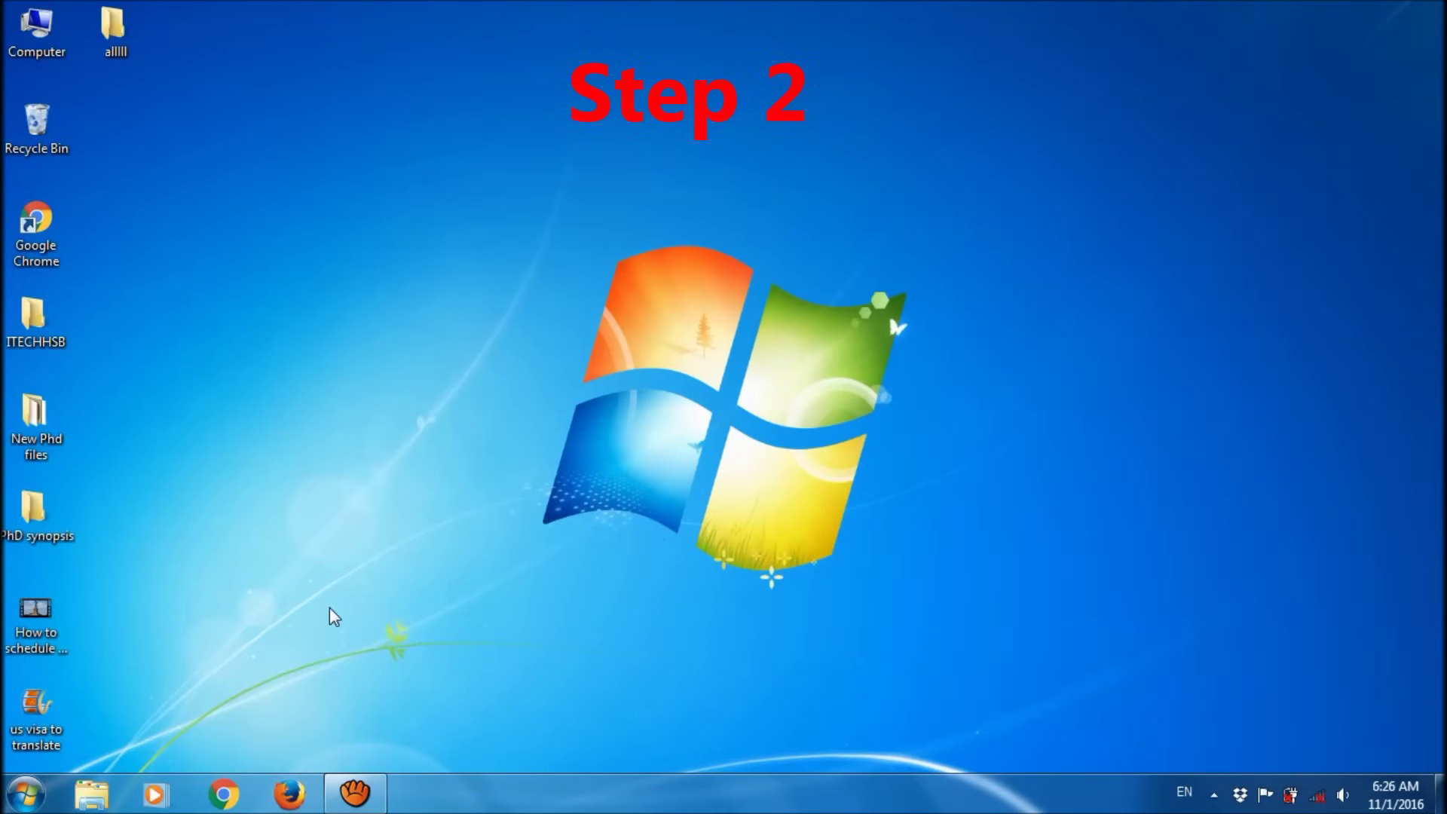
- Navigate from Computer through Local Disk (C:) into C:\Windows\SoftwareDistribution
{"action": "double_click", "coordinate": [40, 51]}
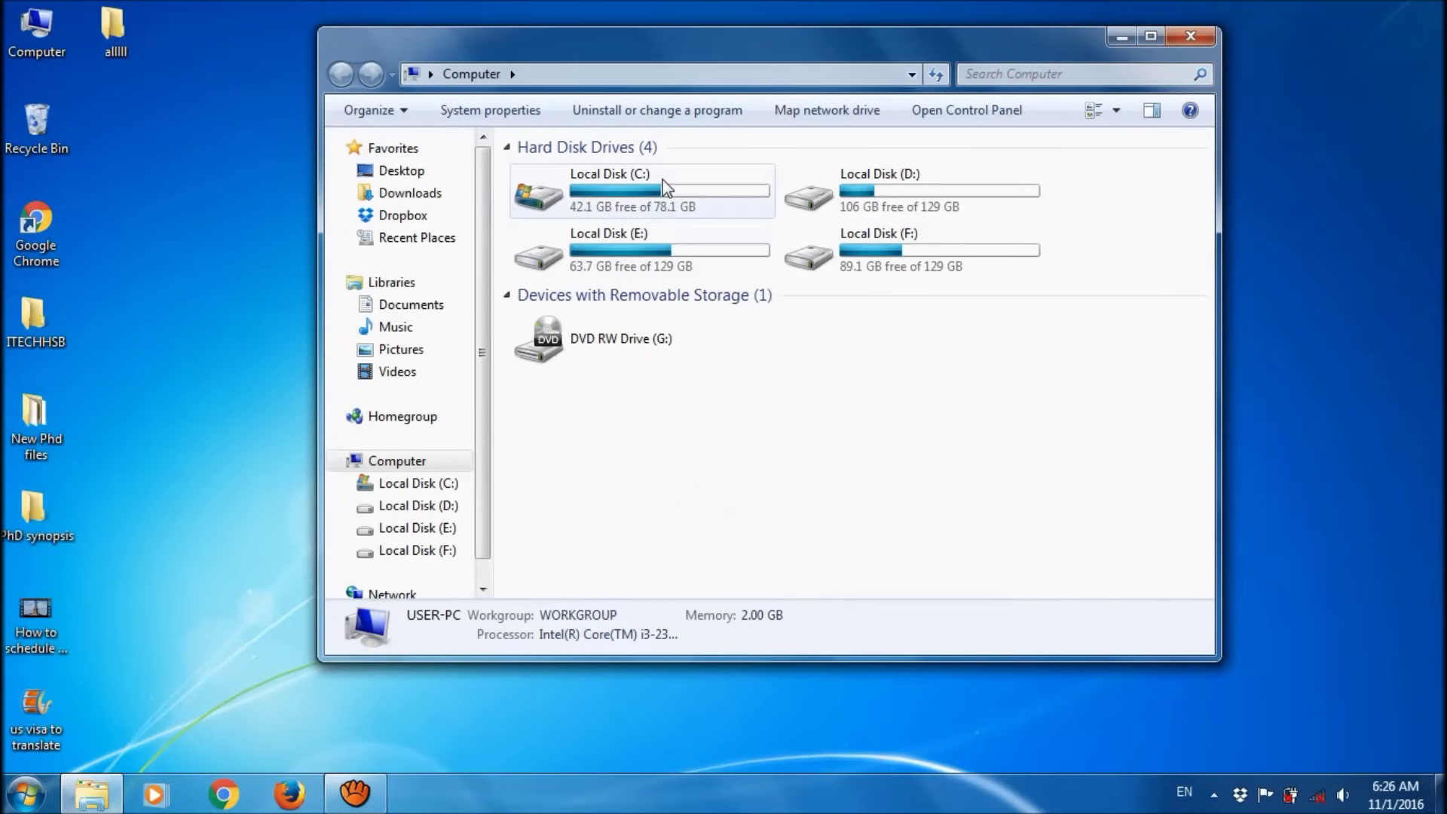
{"action": "left_click", "coordinate": [667, 187]}
{"action": "left_click", "coordinate": [666, 187]}
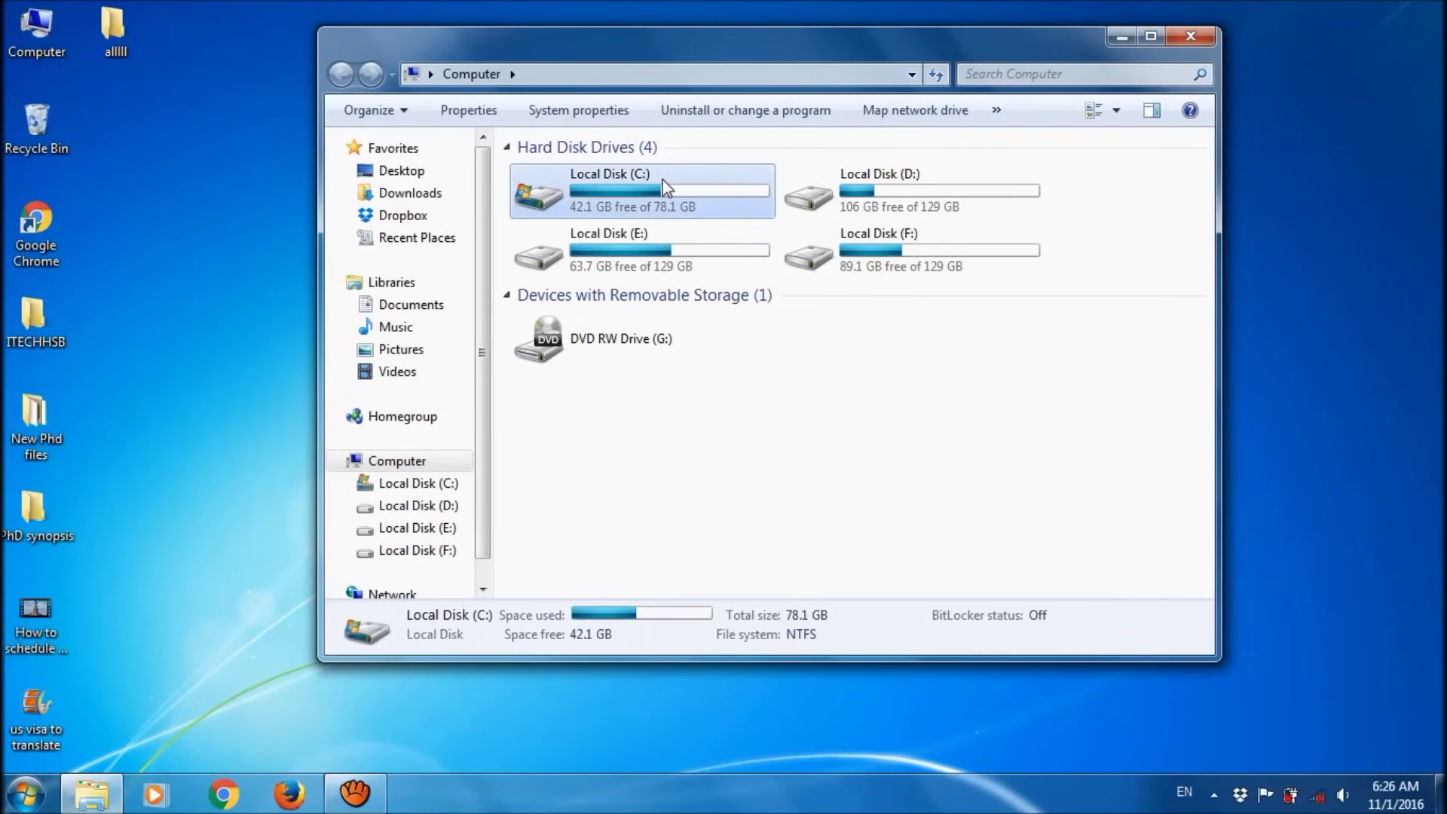
{"action": "double_click", "coordinate": [666, 187]}
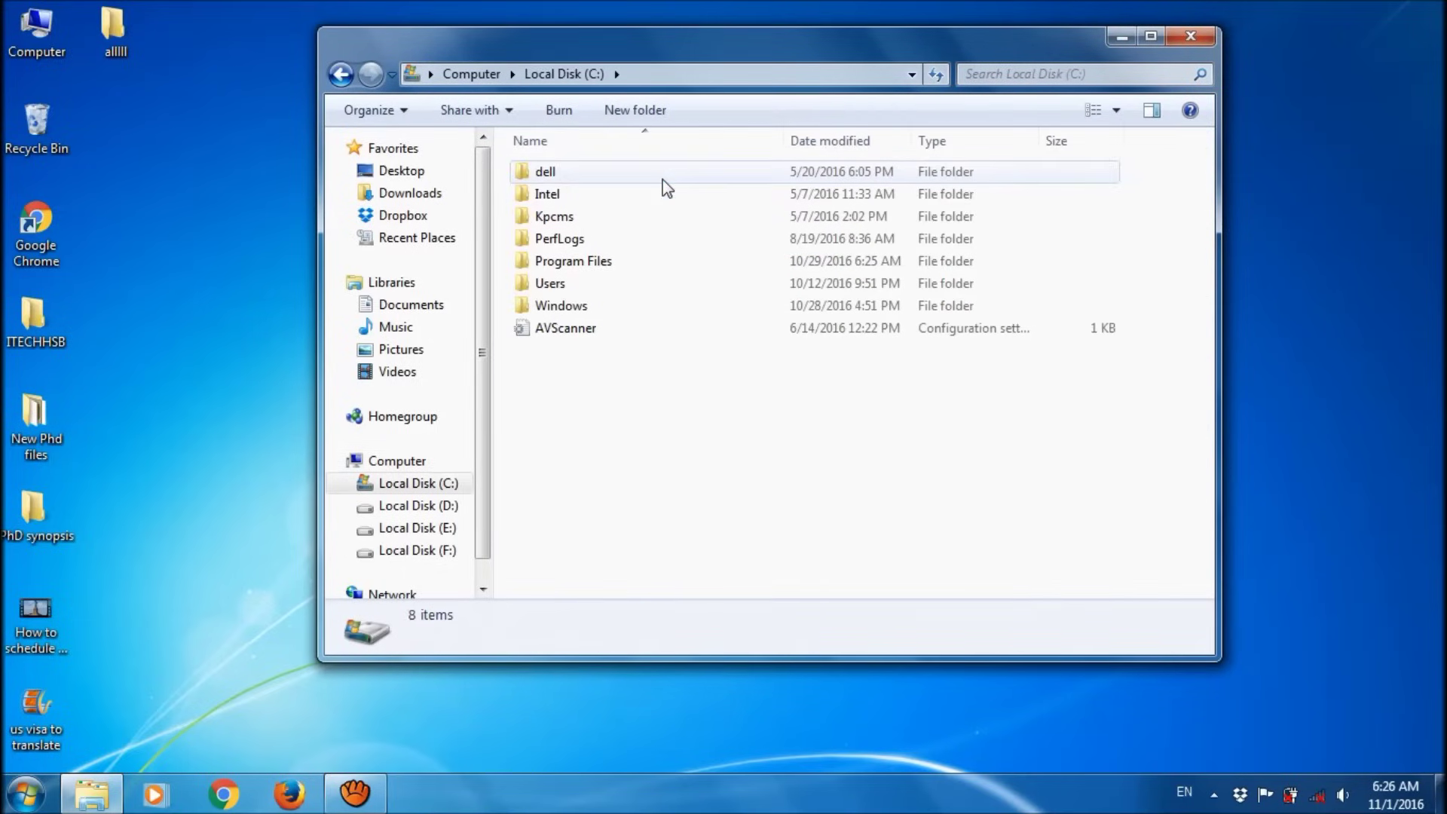
{"action": "left_click", "coordinate": [640, 317]}
{"action": "double_click", "coordinate": [640, 316]}
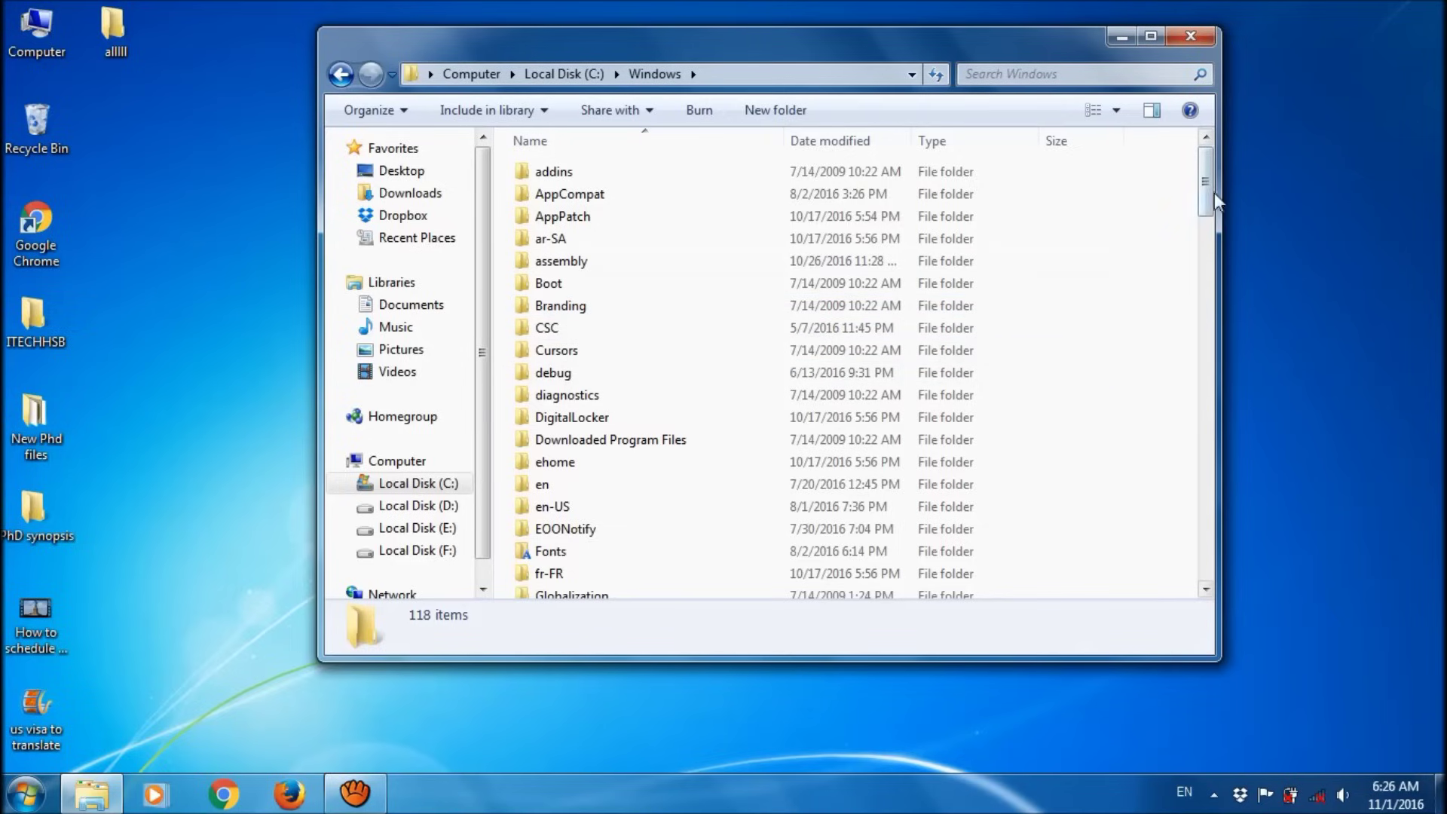
{"action": "left_click_drag", "start_coordinate": [1210, 194], "coordinate": [1210, 359]}
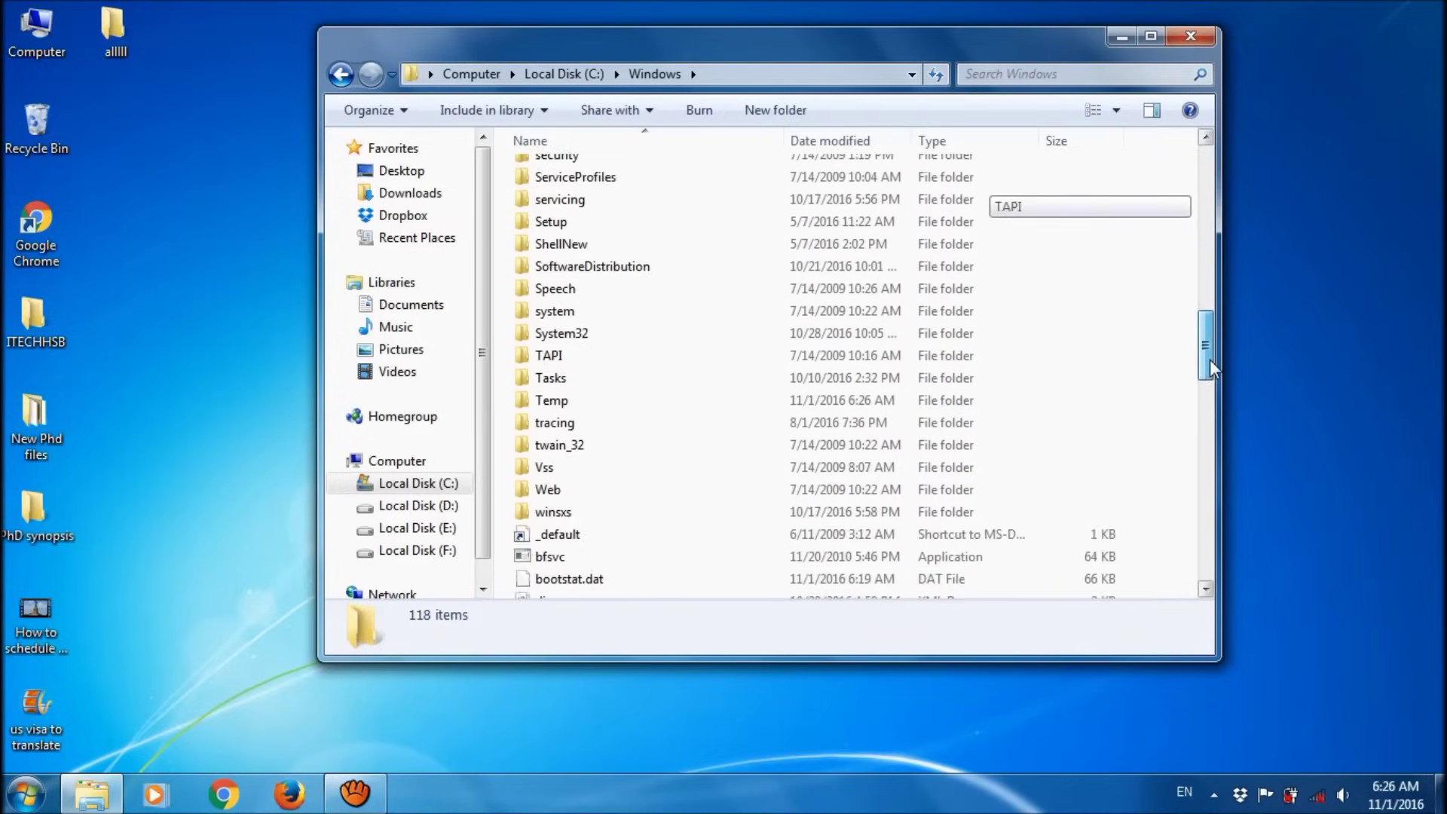
{"action": "left_click", "coordinate": [642, 273]}
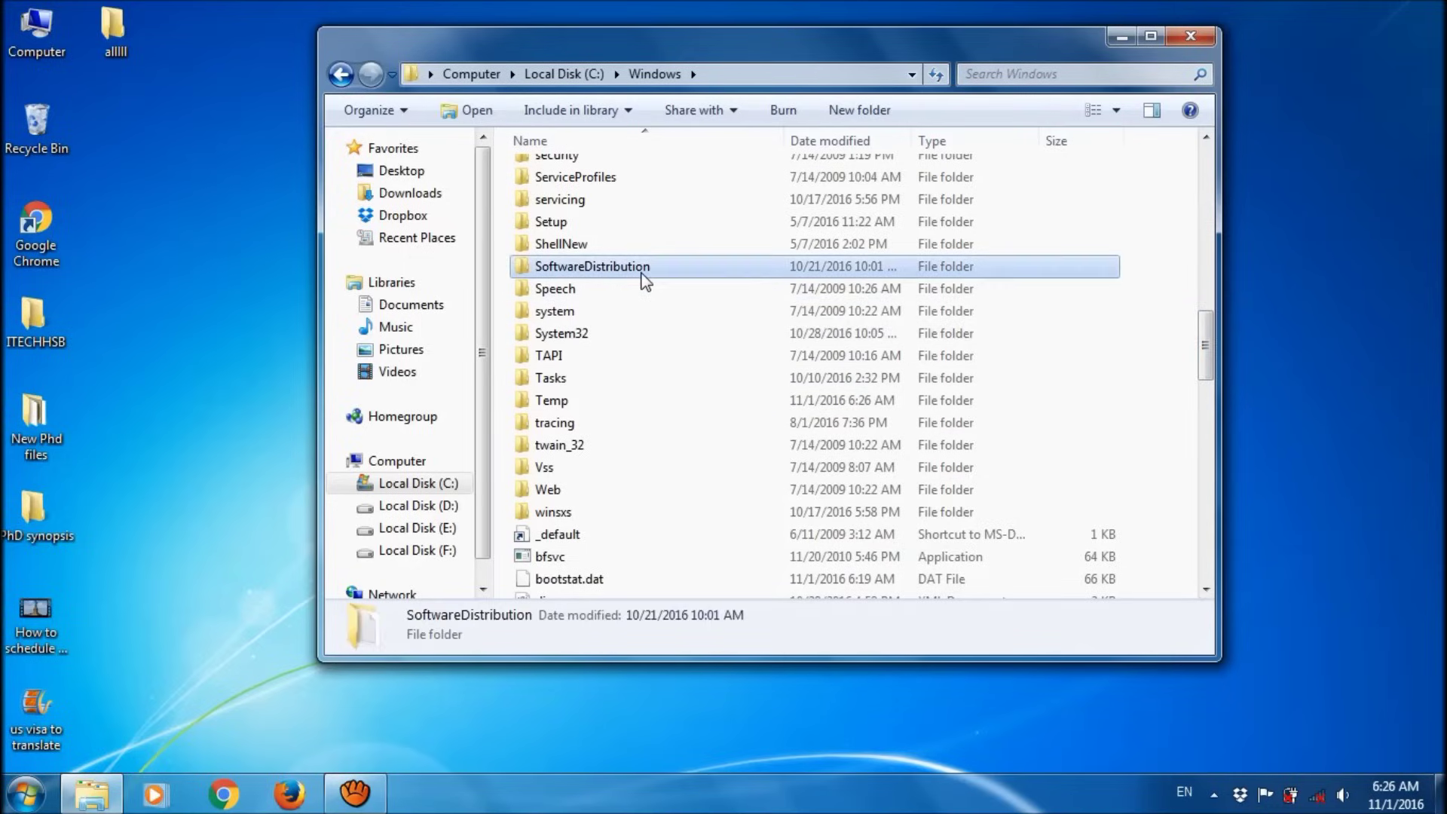
{"action": "double_click", "coordinate": [641, 271]}
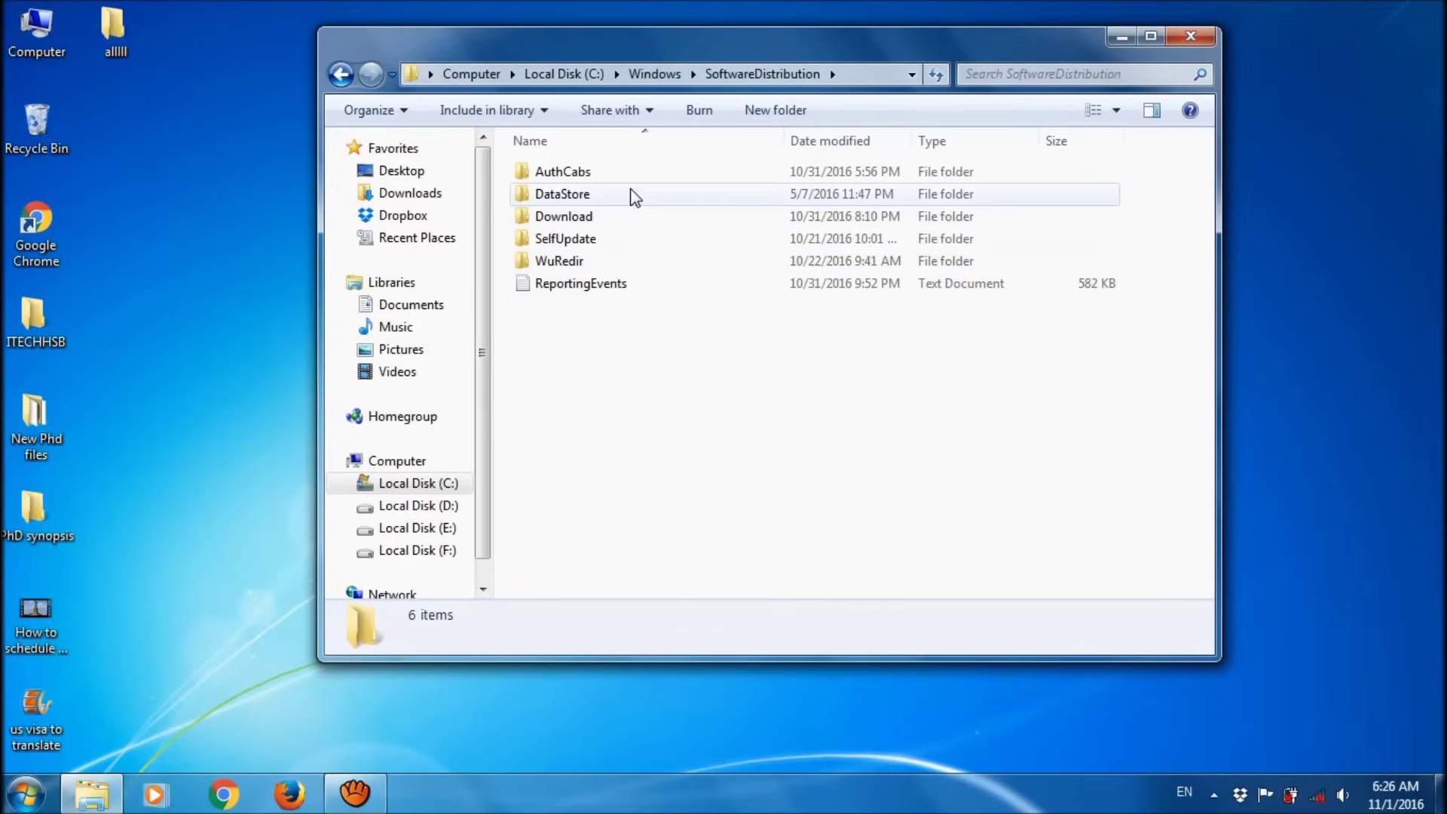
- Delete the DataStore and Download folders from SoftwareDistribution, confirming the deletion
{"action": "mouse_move", "coordinate": [632, 193]}
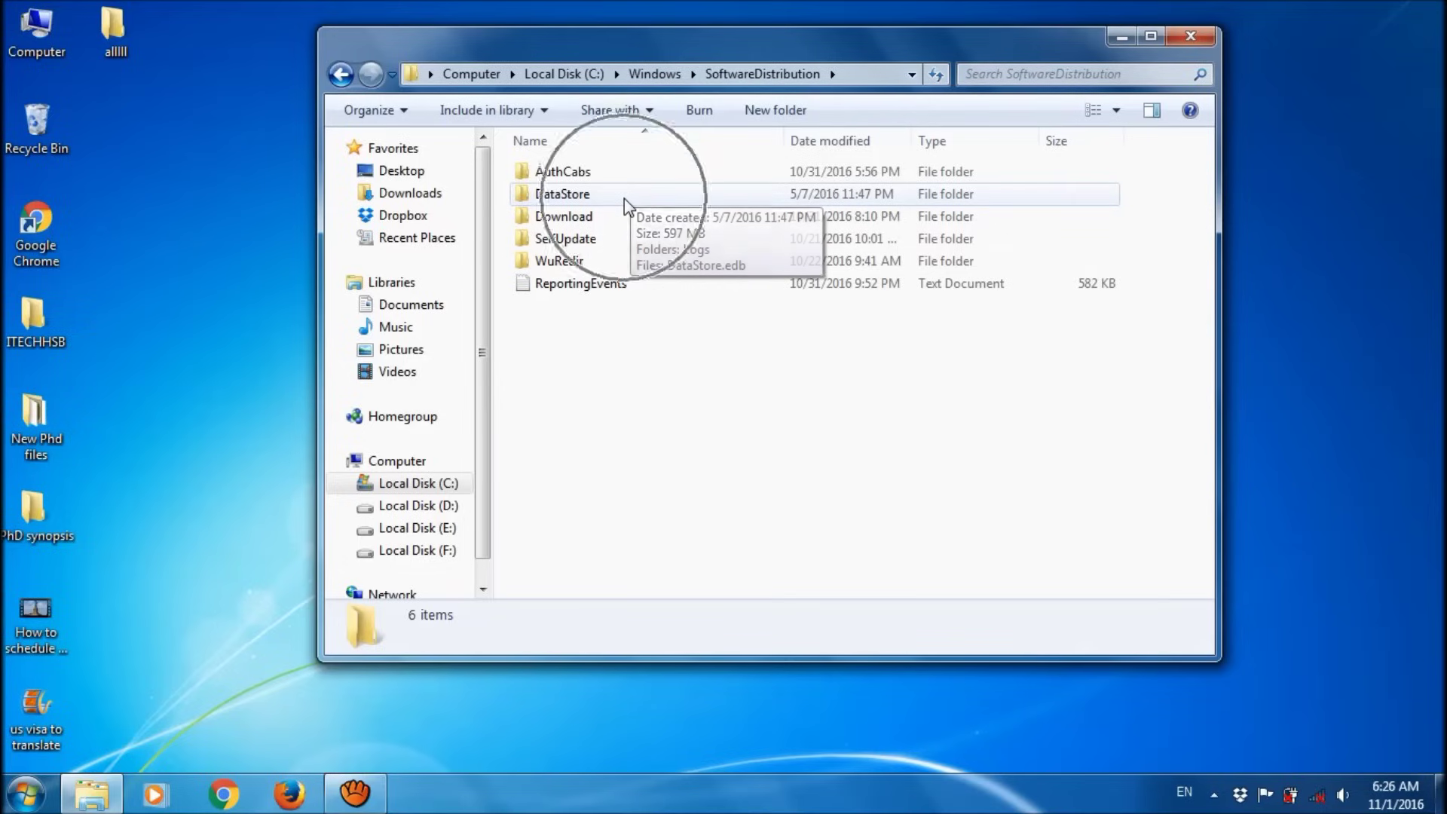
{"action": "left_click", "coordinate": [624, 198]}
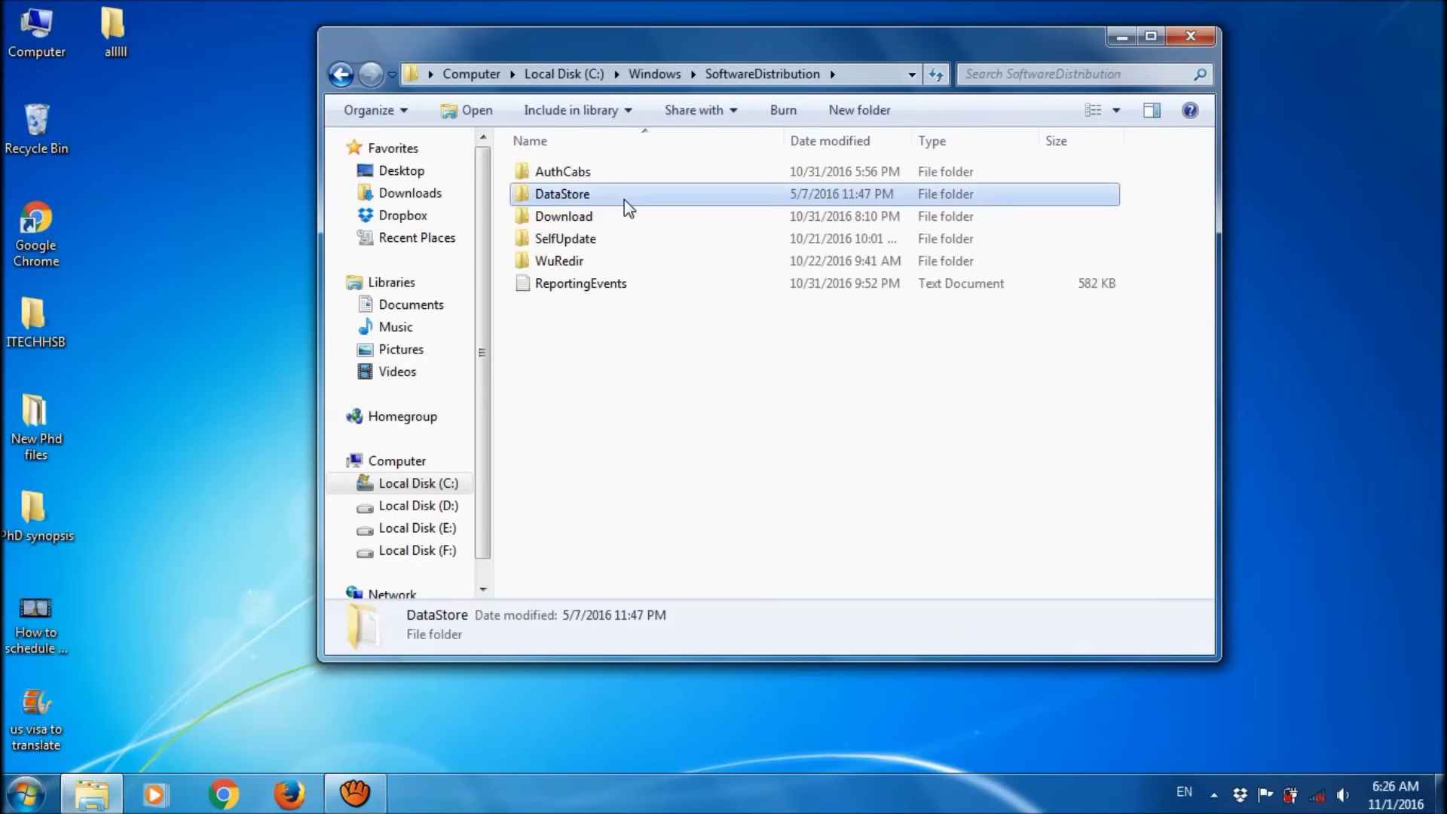
{"action": "left_click", "coordinate": [620, 216], "text": "ctrl"}
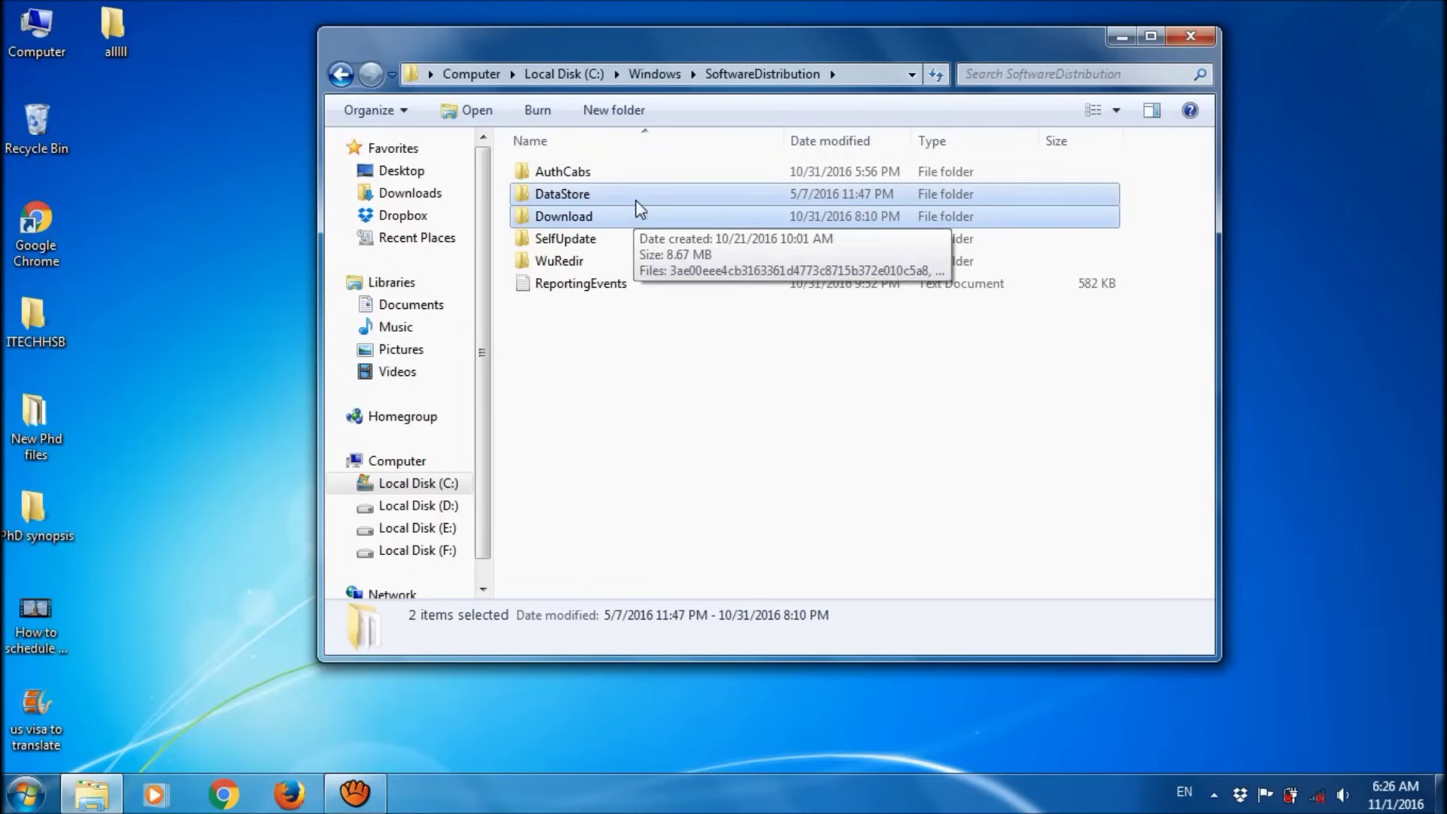
{"action": "key", "text": "Delete"}
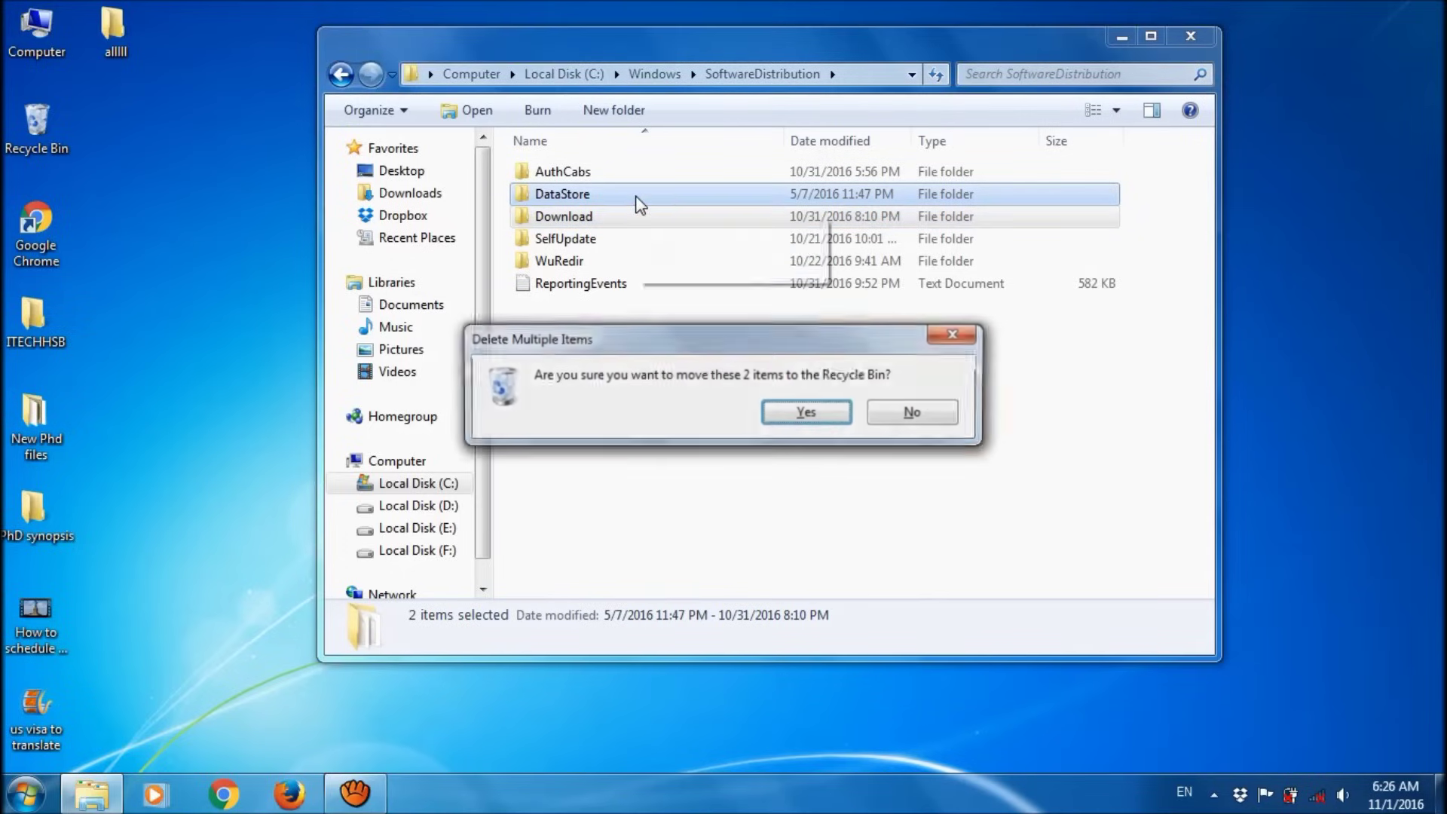
{"action": "key", "text": "Return"}
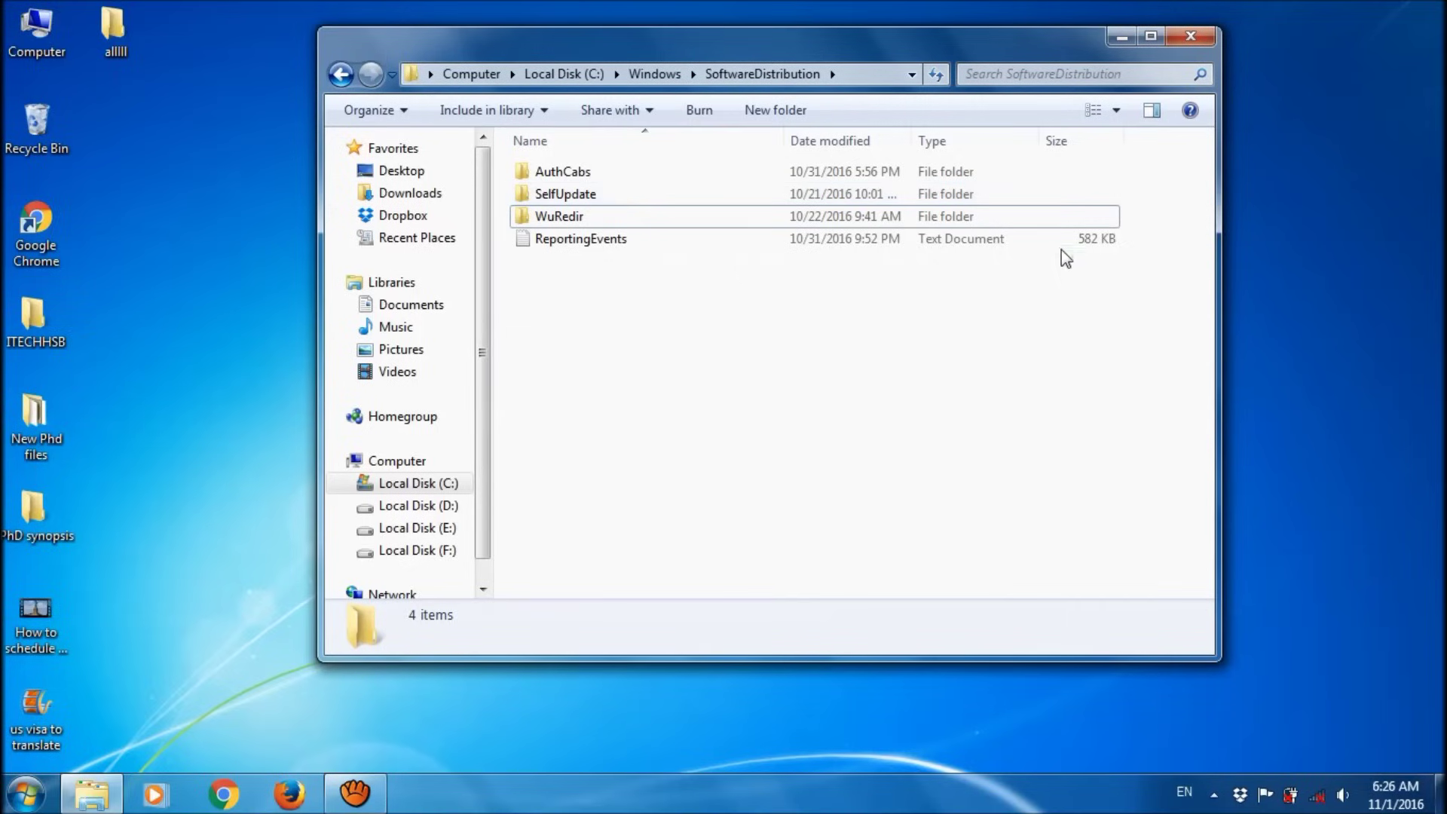
- Close the SoftwareDistribution Explorer window and bring up the Start menu
{"action": "left_click", "coordinate": [1192, 35]}
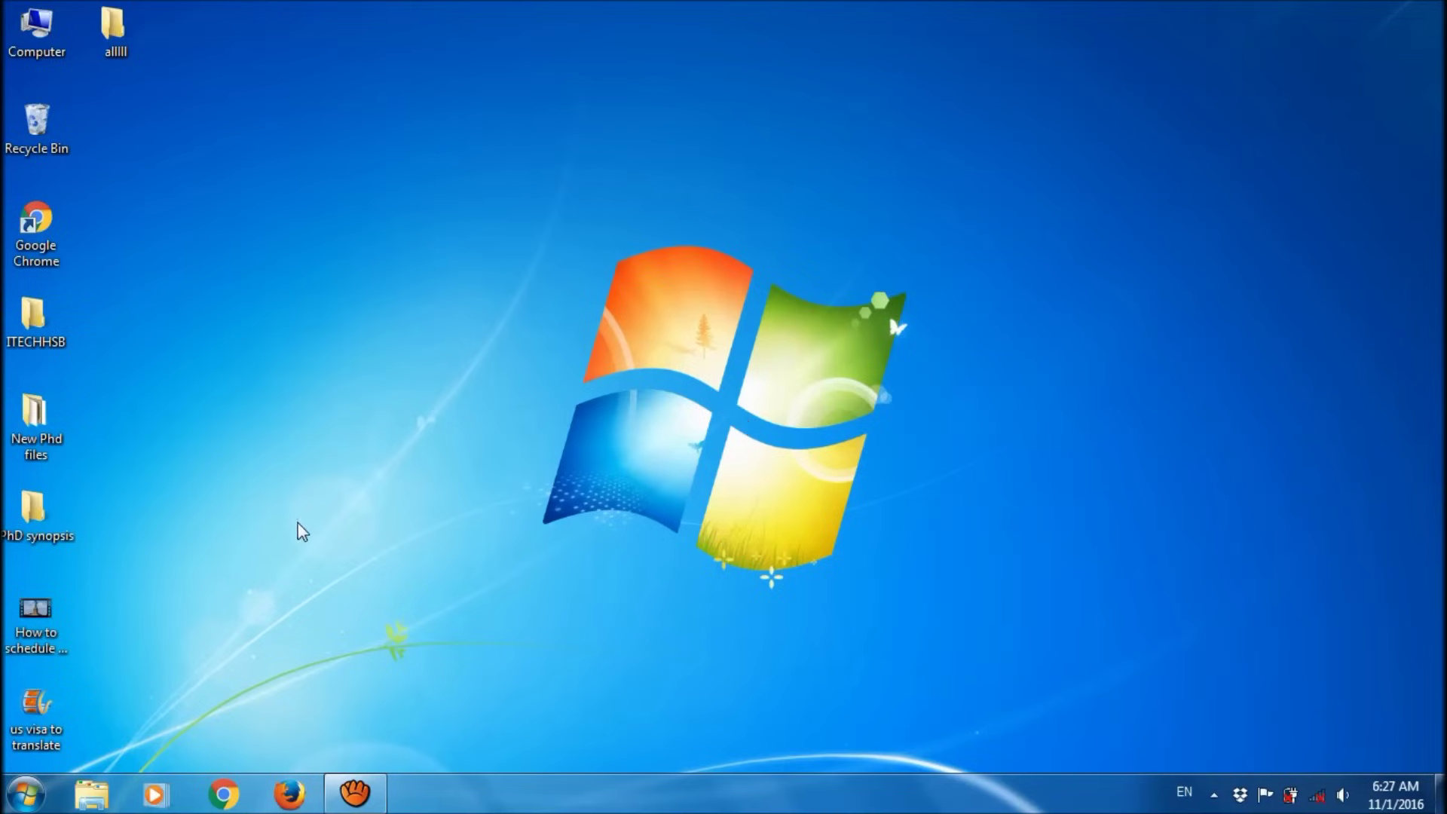
{"action": "left_click", "coordinate": [23, 798]}
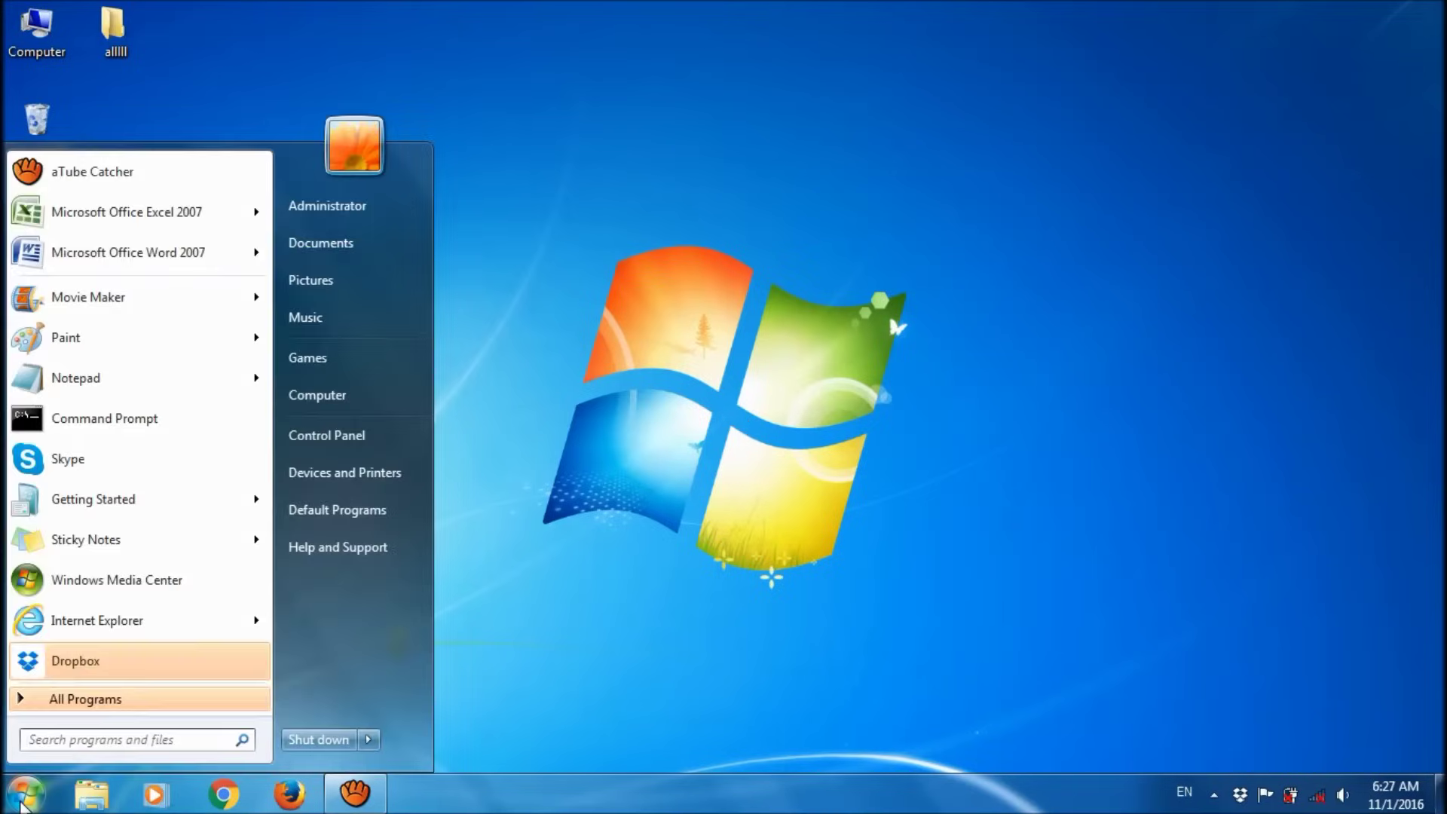
- Search 'services' from the Start menu and run Services as administrator
{"action": "type", "text": "se"}
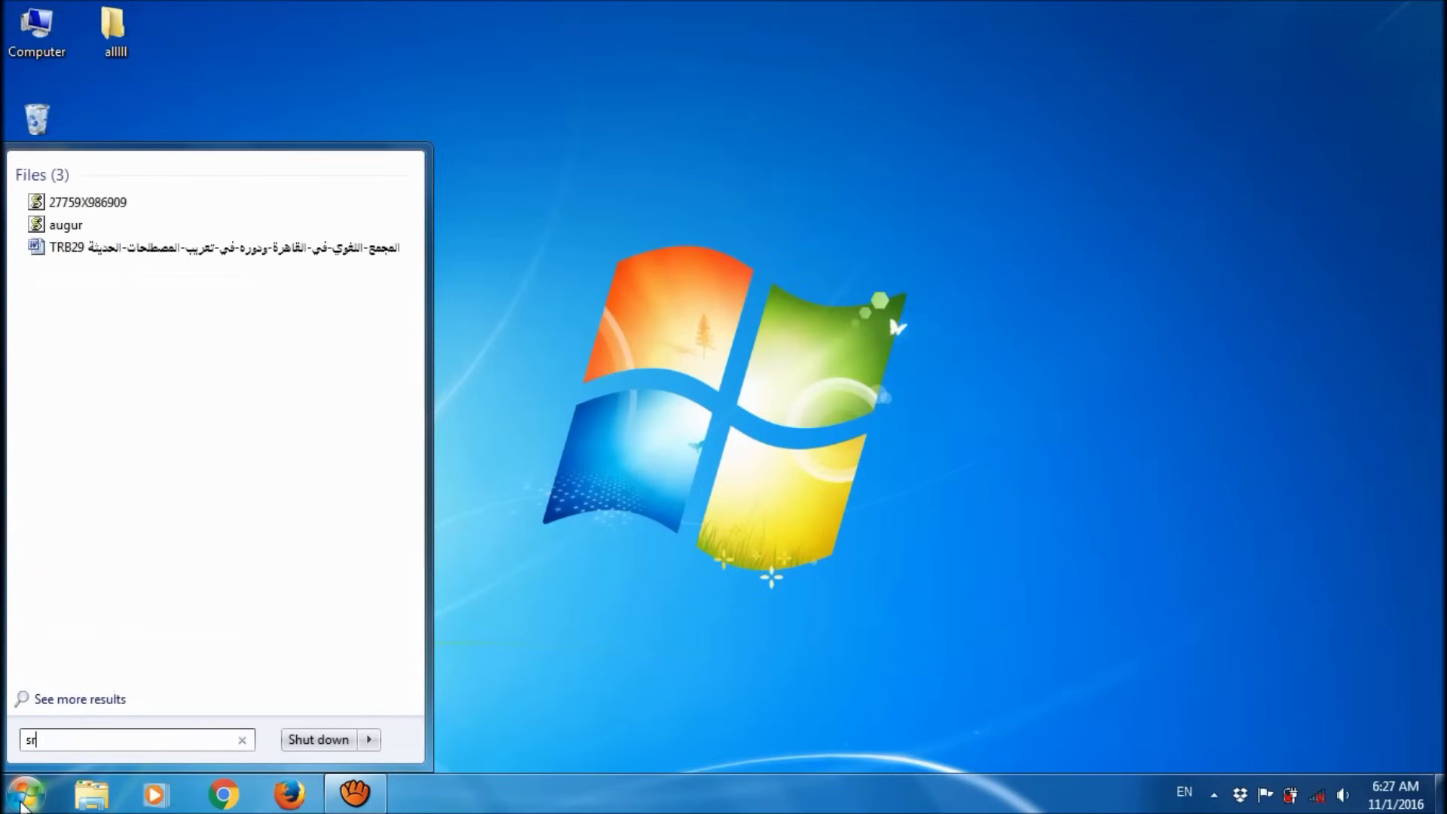
{"action": "key", "text": "BackSpace"}
{"action": "type", "text": "ervices"}
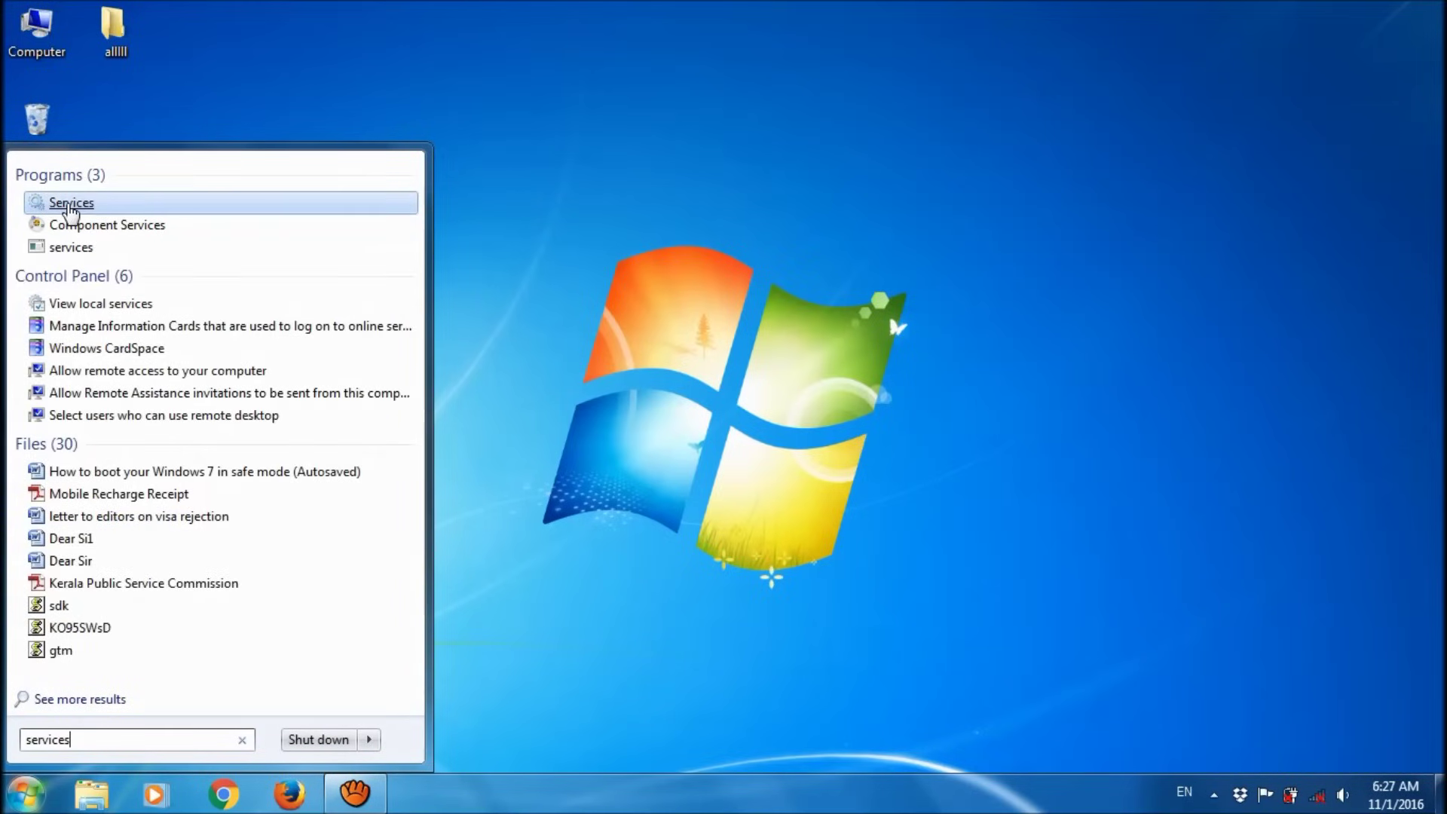
{"action": "right_click", "coordinate": [70, 210]}
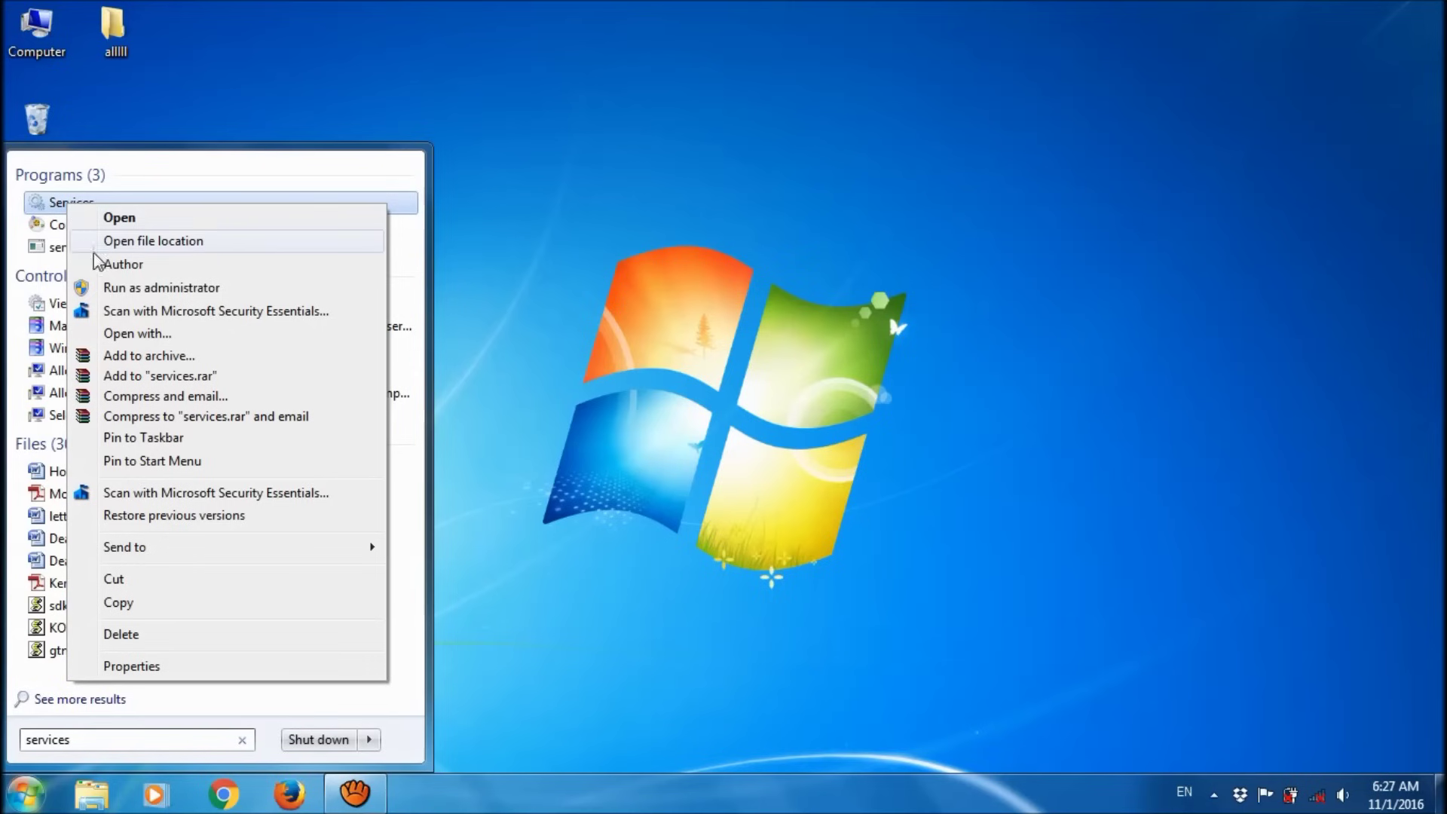
{"action": "left_click", "coordinate": [112, 291]}
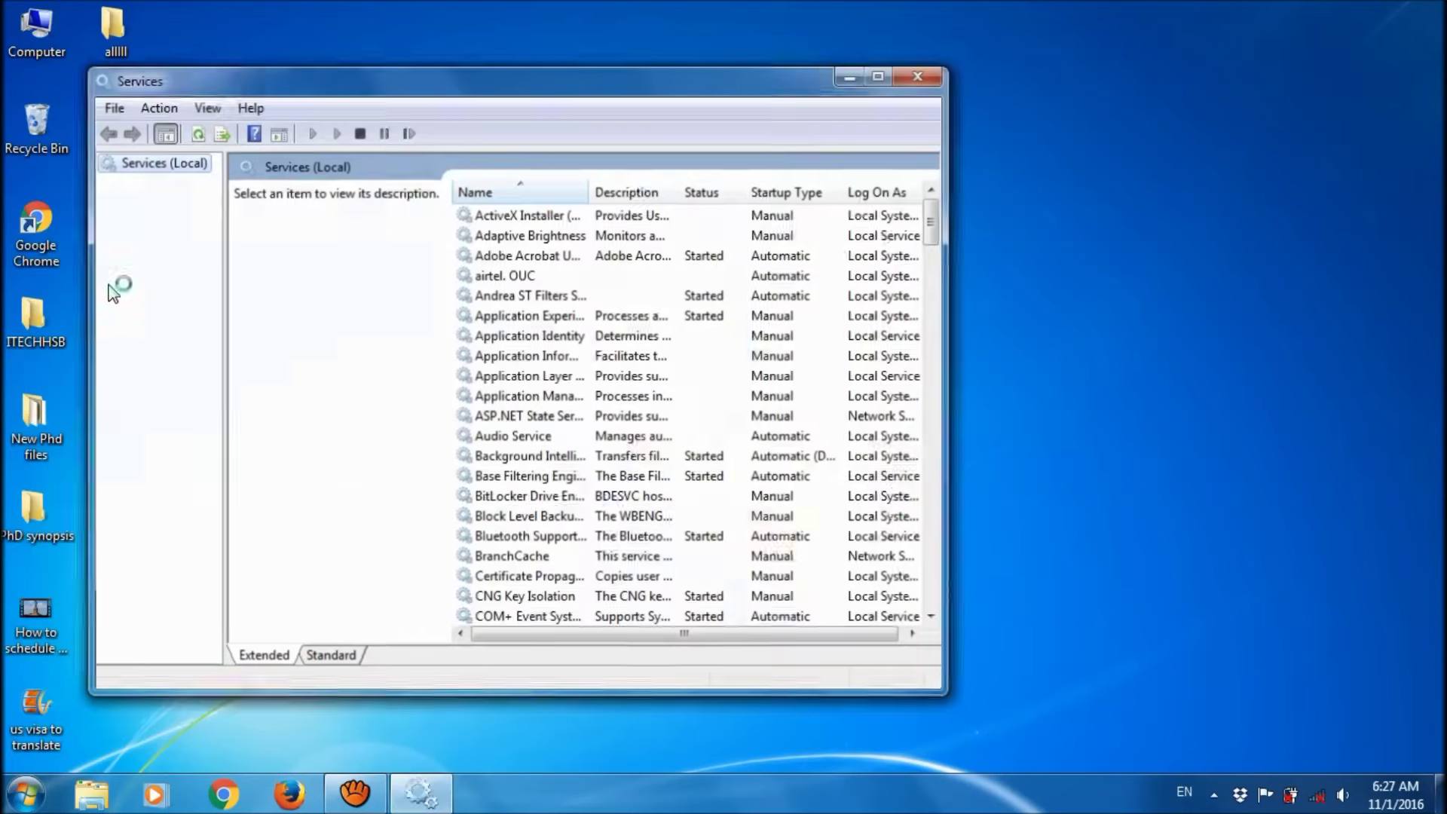
- Maximize Services, widen the Name column, and open Windows Update's properties
{"action": "left_click", "coordinate": [881, 73]}
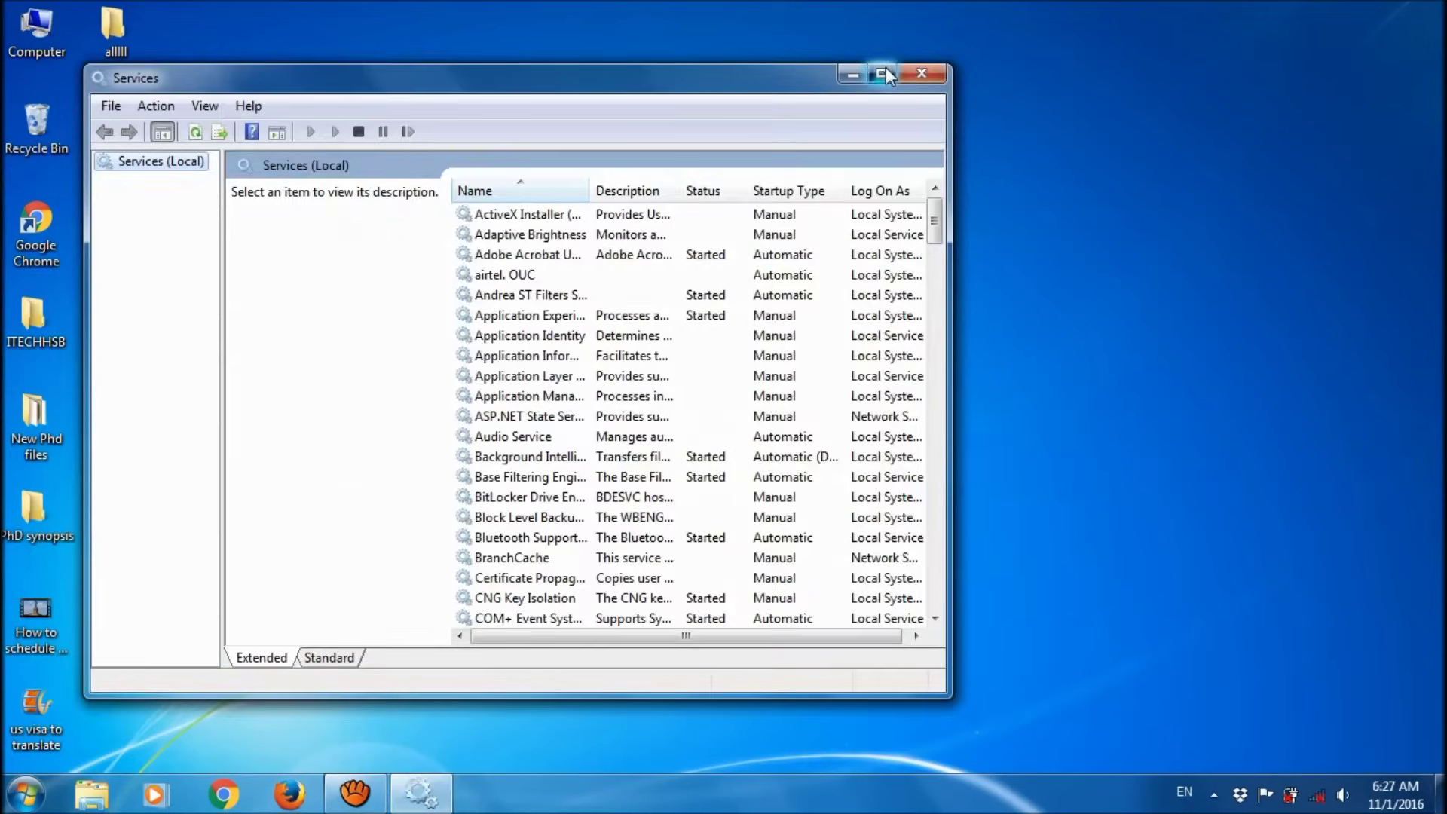
{"action": "left_click_drag", "start_coordinate": [492, 119], "coordinate": [653, 118]}
{"action": "scroll", "coordinate": [1422, 223], "scroll_direction": "down", "scroll_amount": 20}
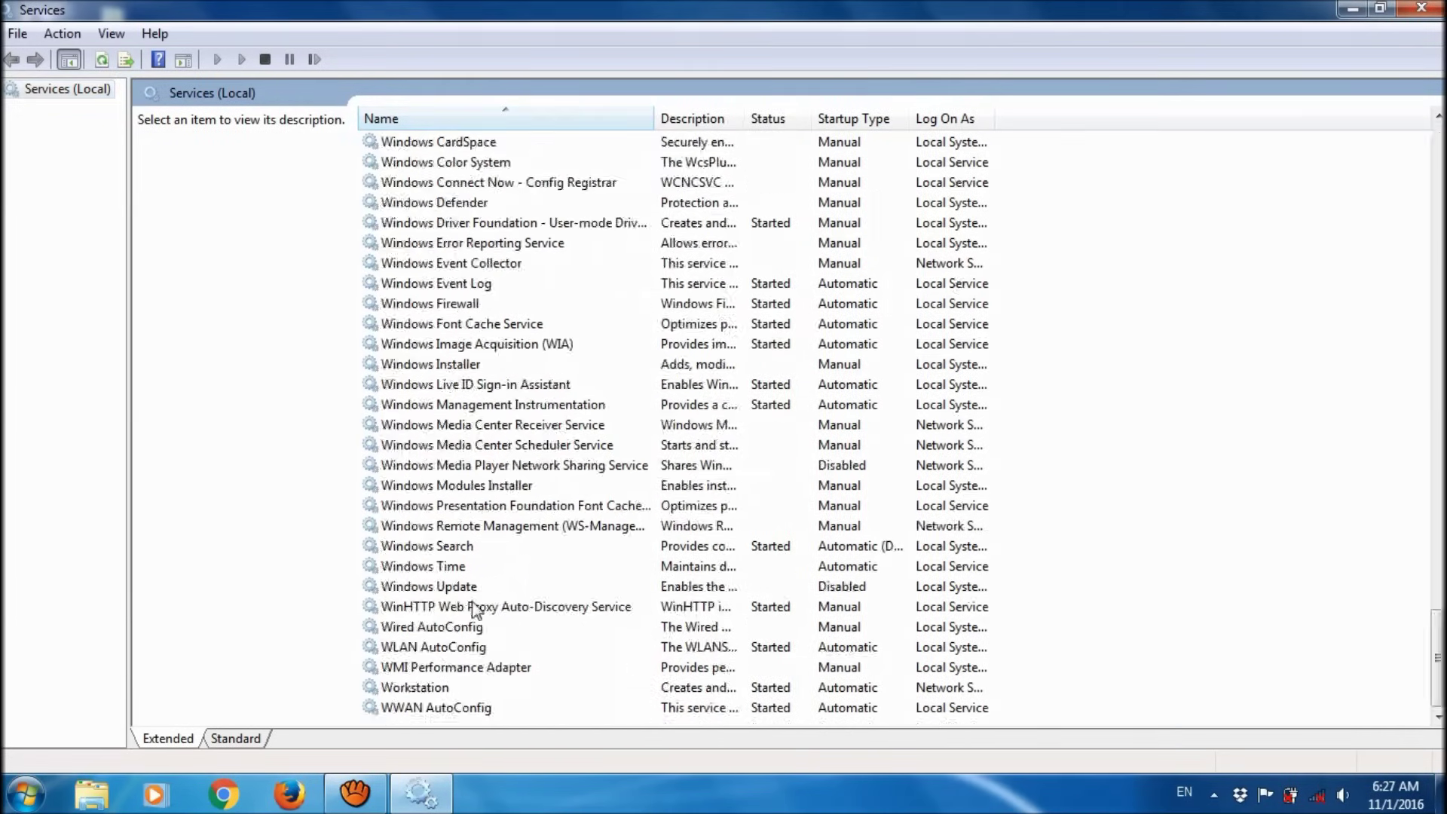
{"action": "left_click", "coordinate": [468, 587]}
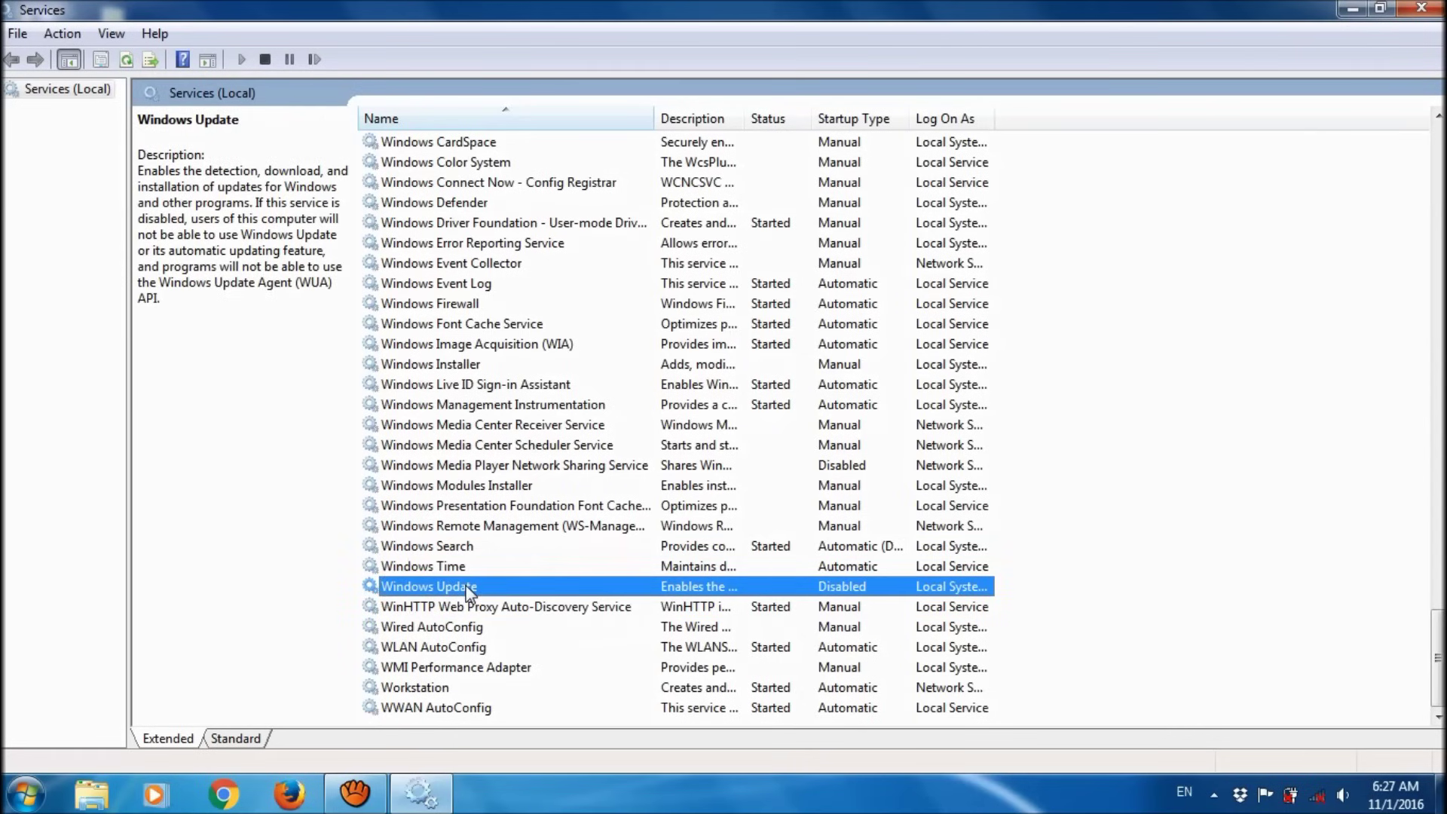
{"action": "double_click", "coordinate": [468, 588]}
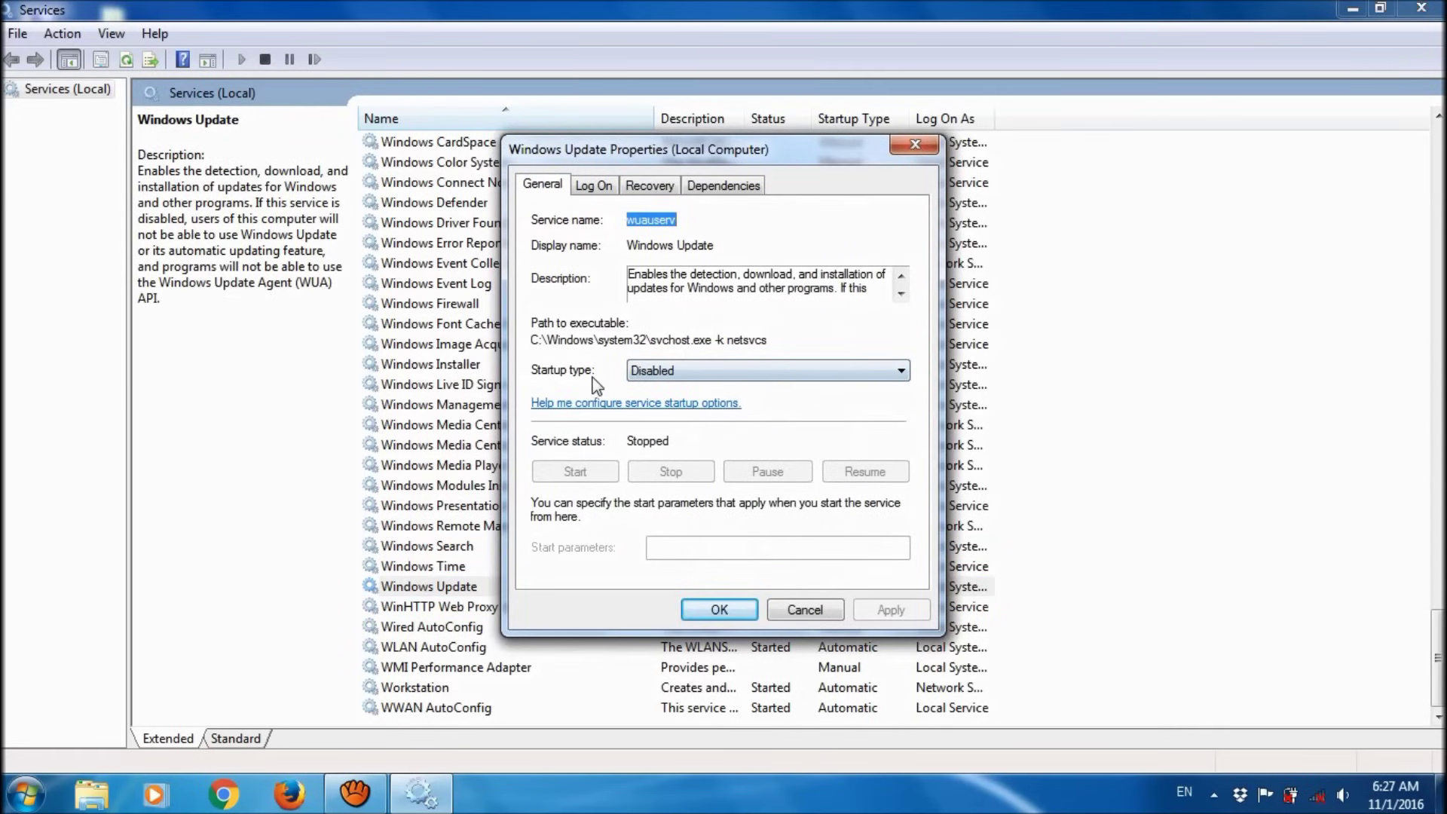
- Set Windows Update's startup type to Automatic, start the service, and confirm
{"action": "left_click", "coordinate": [697, 371]}
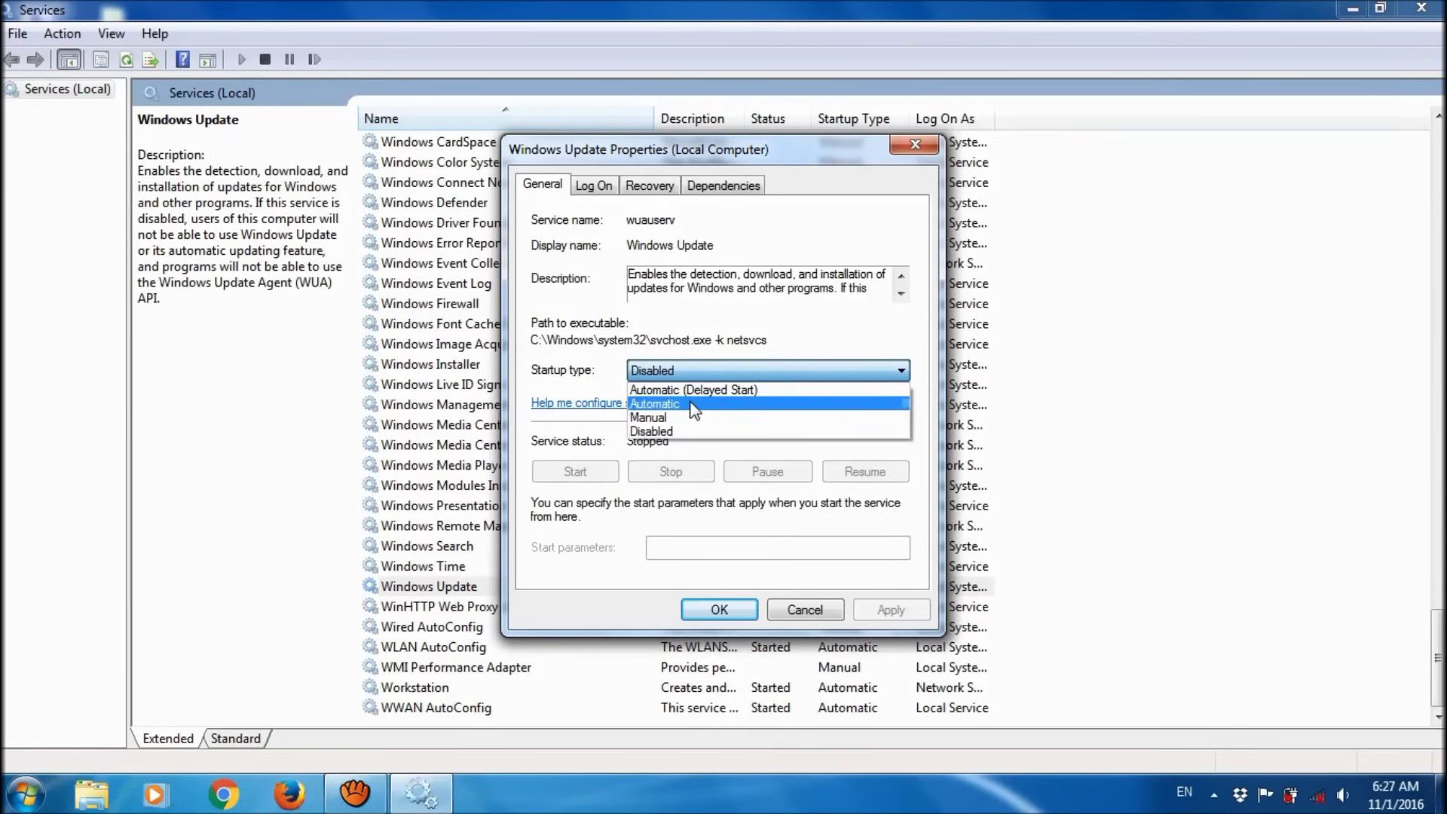
{"action": "left_click", "coordinate": [694, 405]}
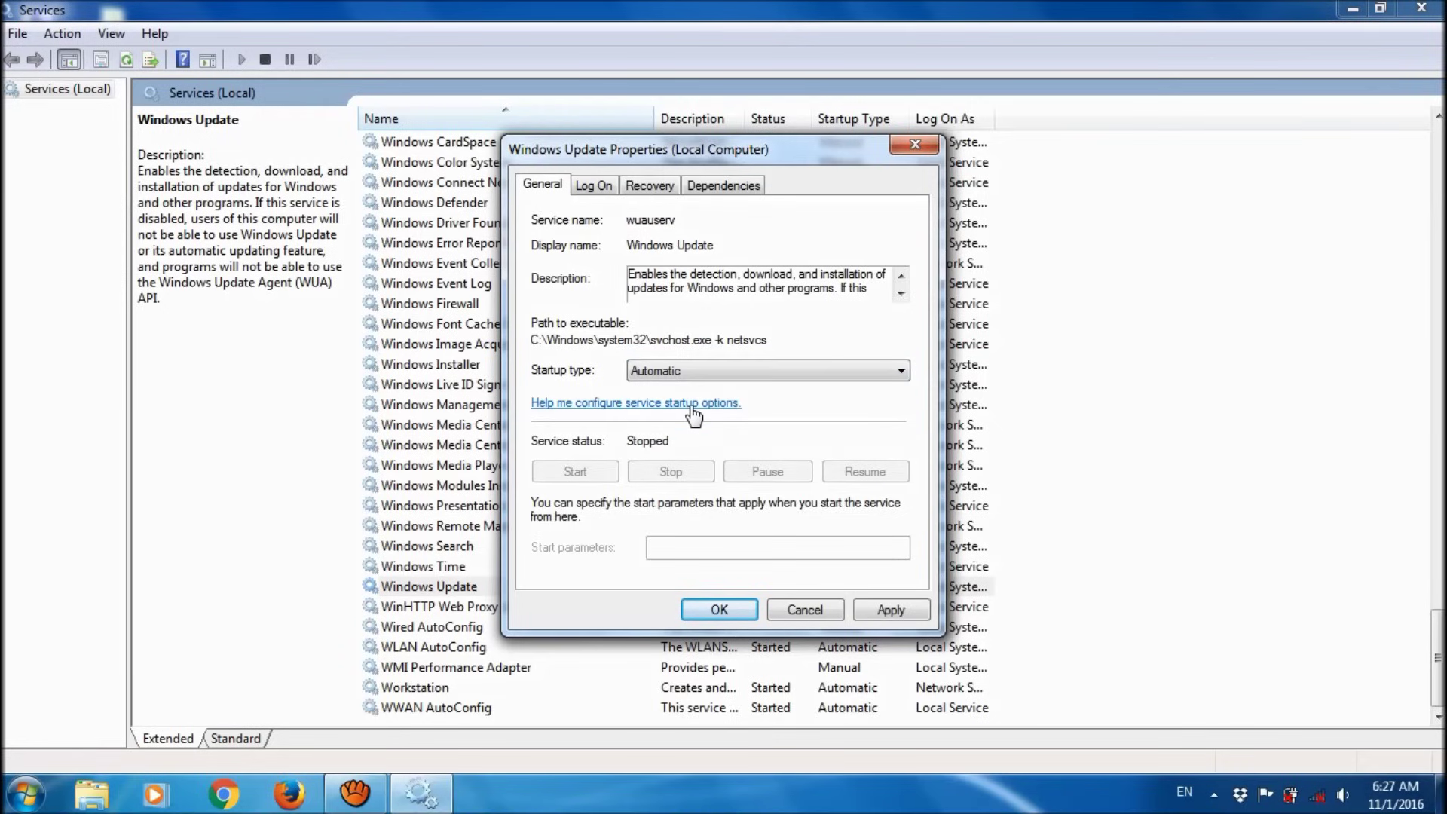
{"action": "left_click", "coordinate": [897, 611]}
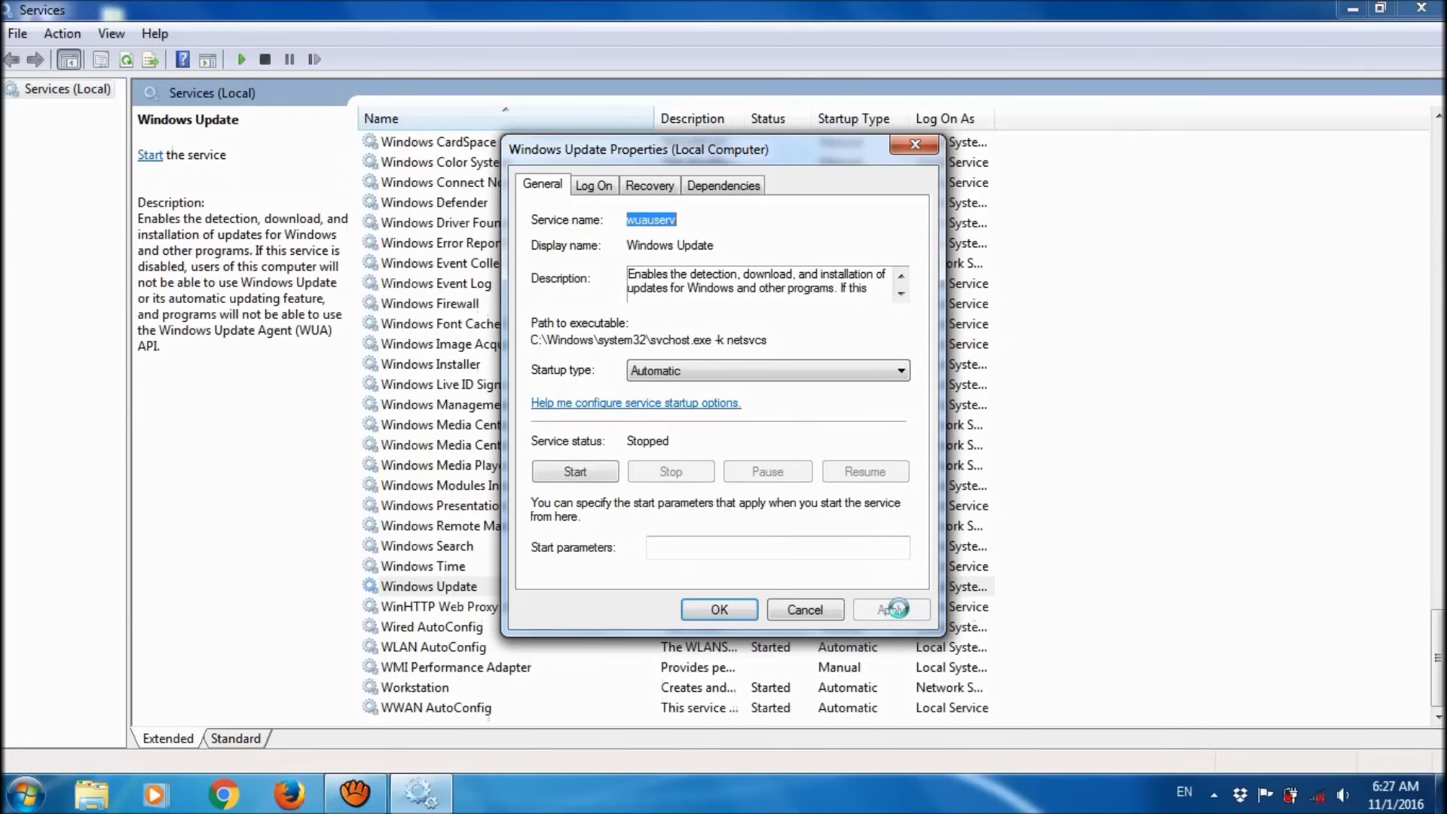
{"action": "left_click", "coordinate": [571, 472]}
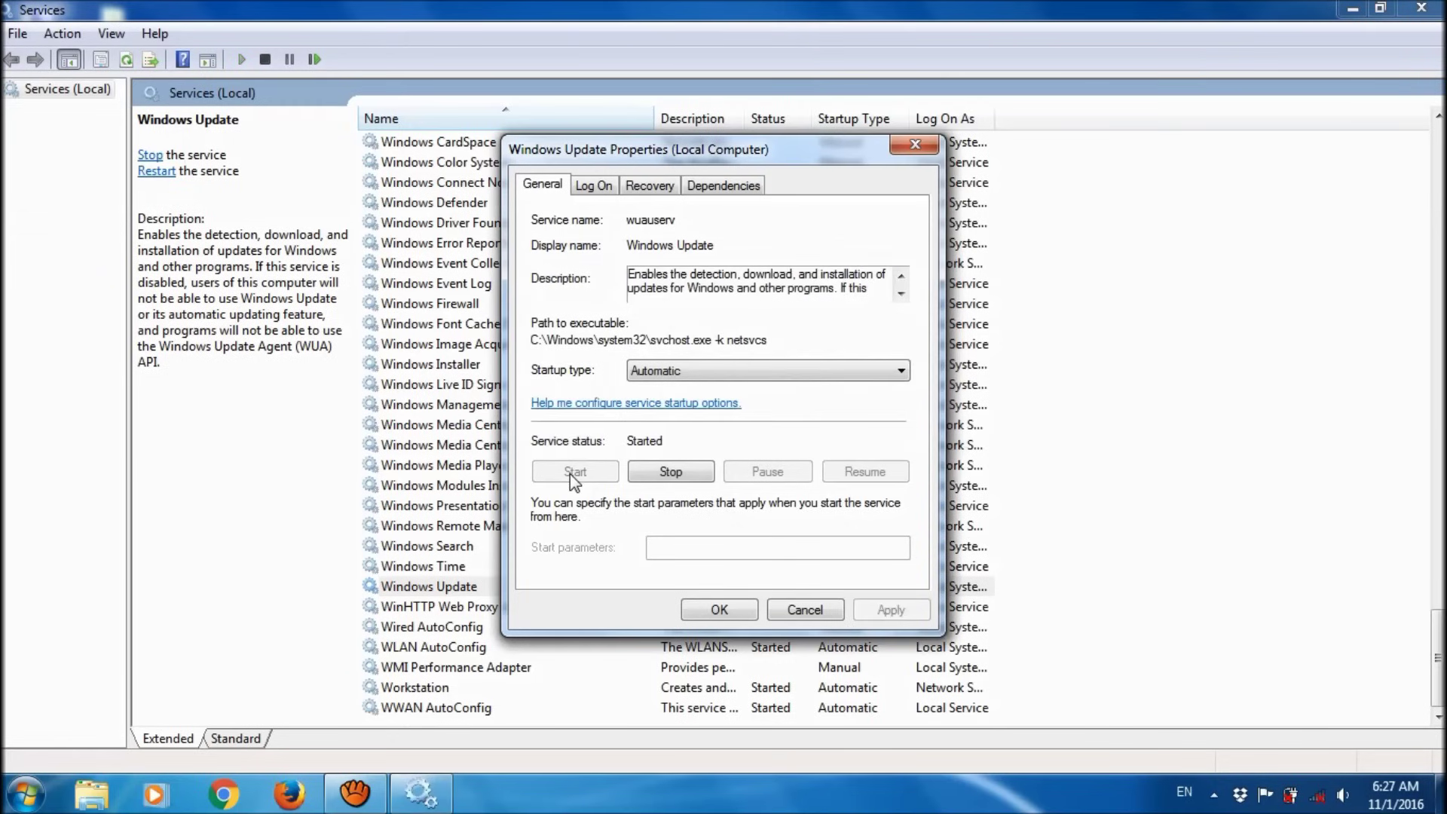
{"action": "left_click", "coordinate": [736, 613]}
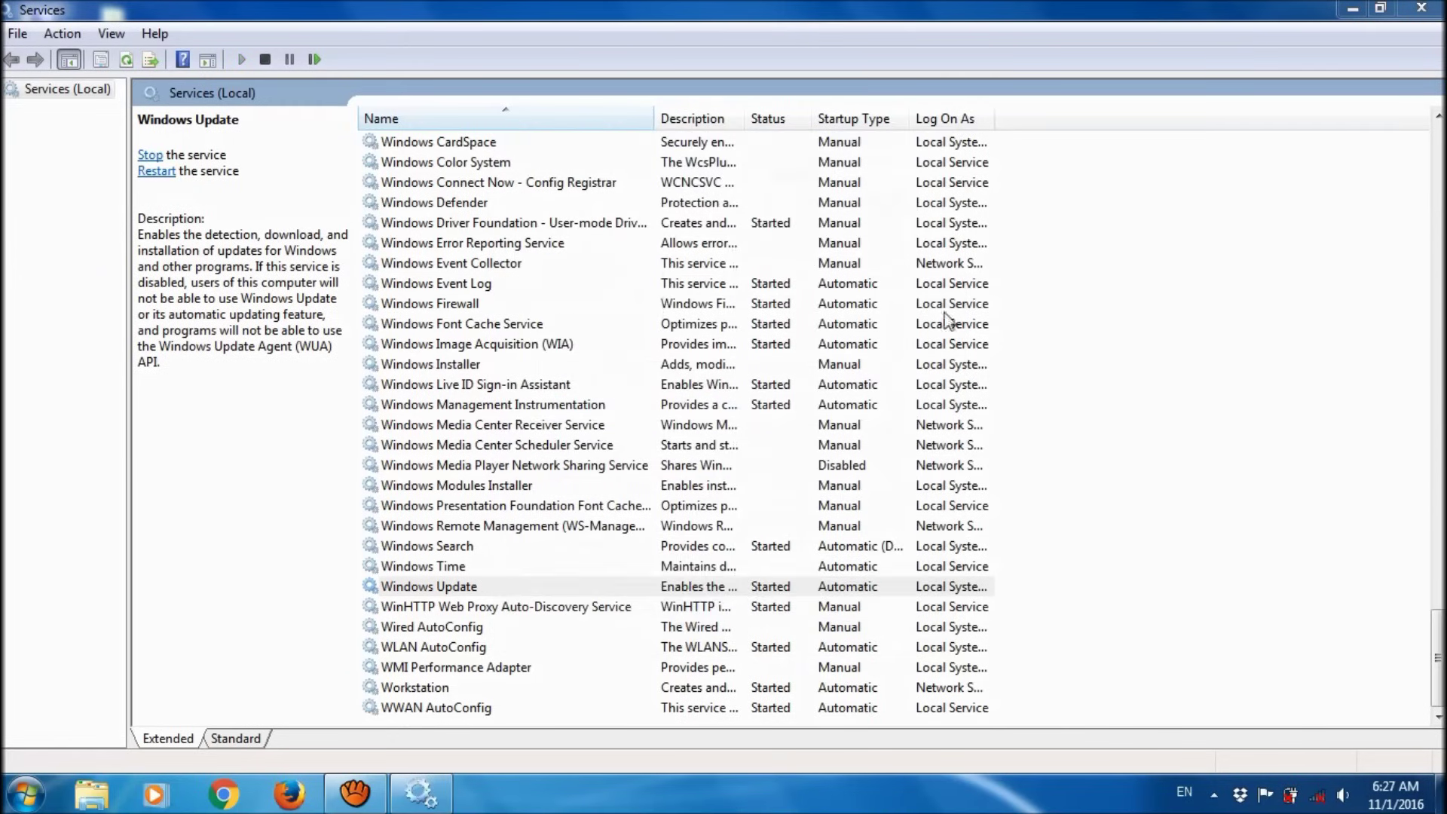
- Close Services and open Device Manager from Computer's system properties
{"action": "left_click", "coordinate": [1436, 7]}
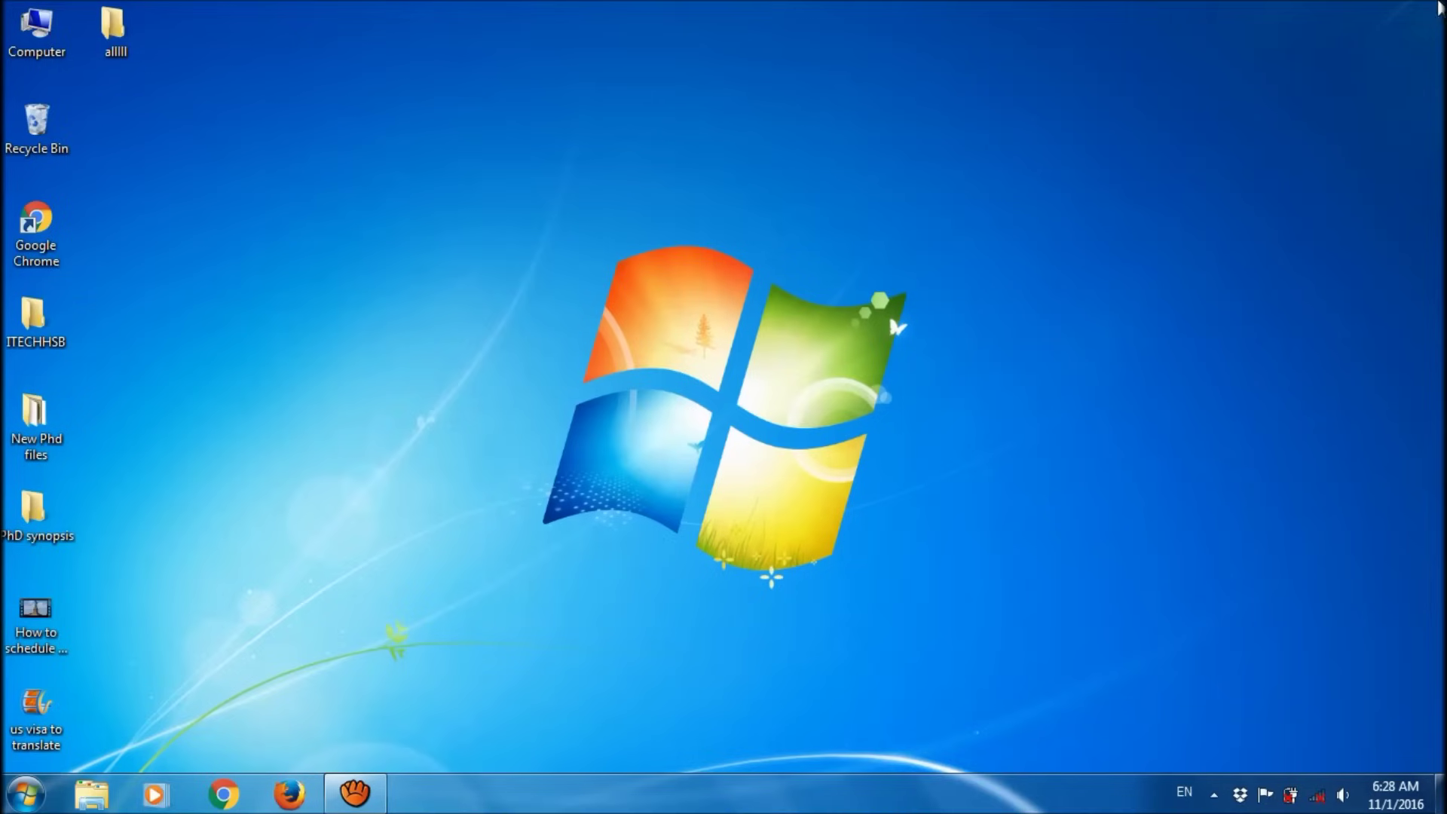
{"action": "left_click", "coordinate": [727, 412]}
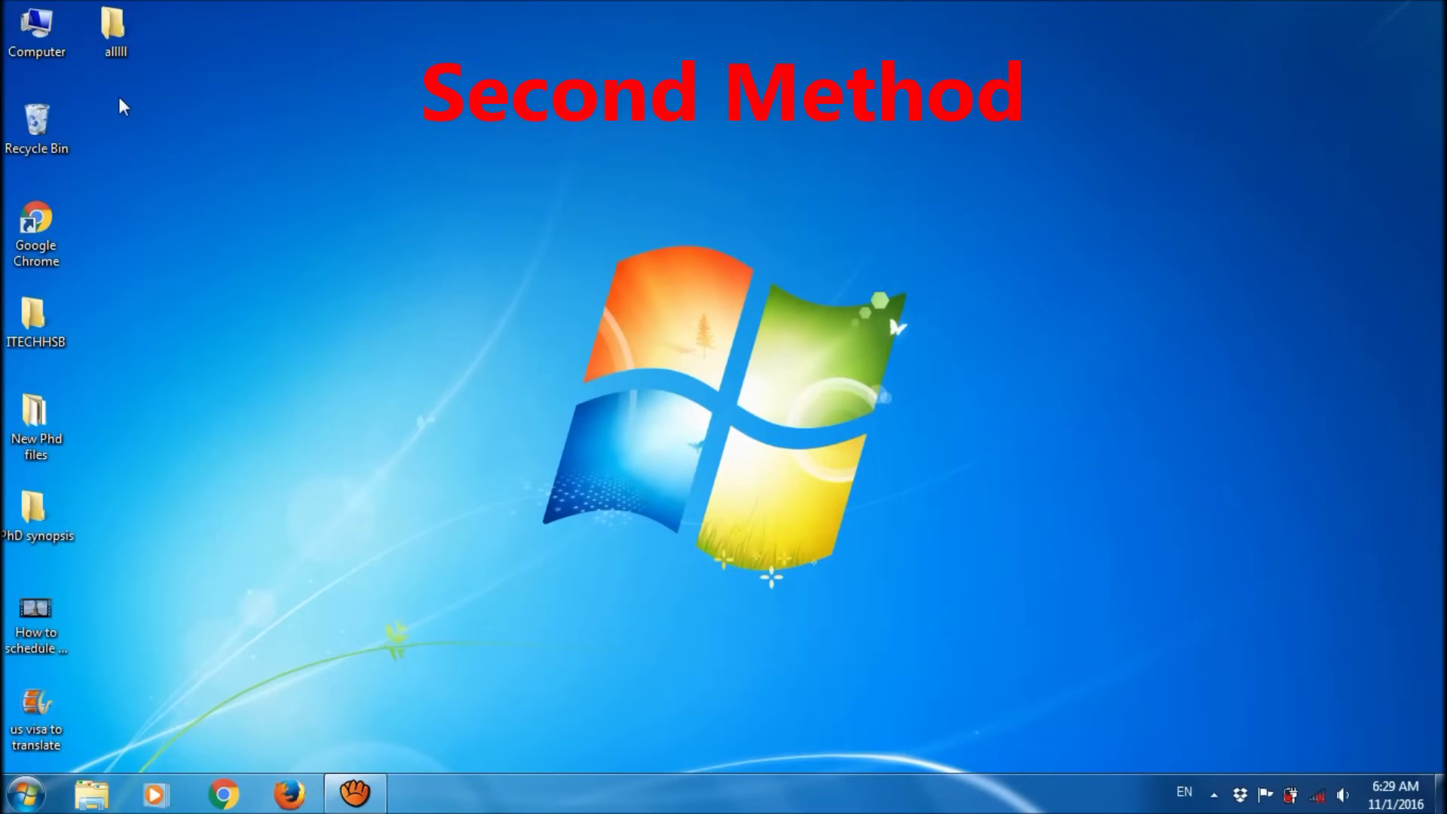
{"action": "right_click", "coordinate": [51, 46]}
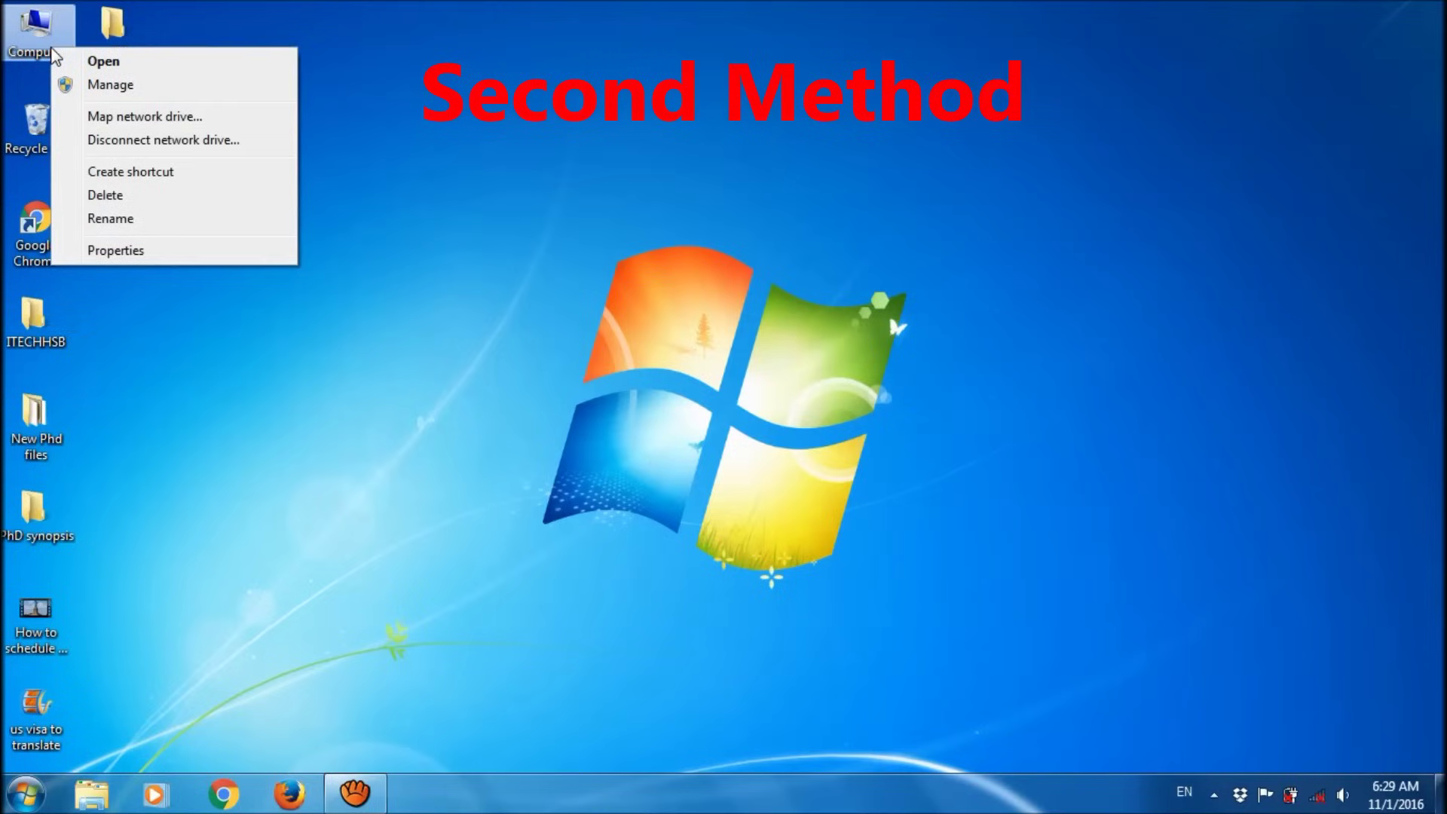
{"action": "left_click", "coordinate": [110, 253]}
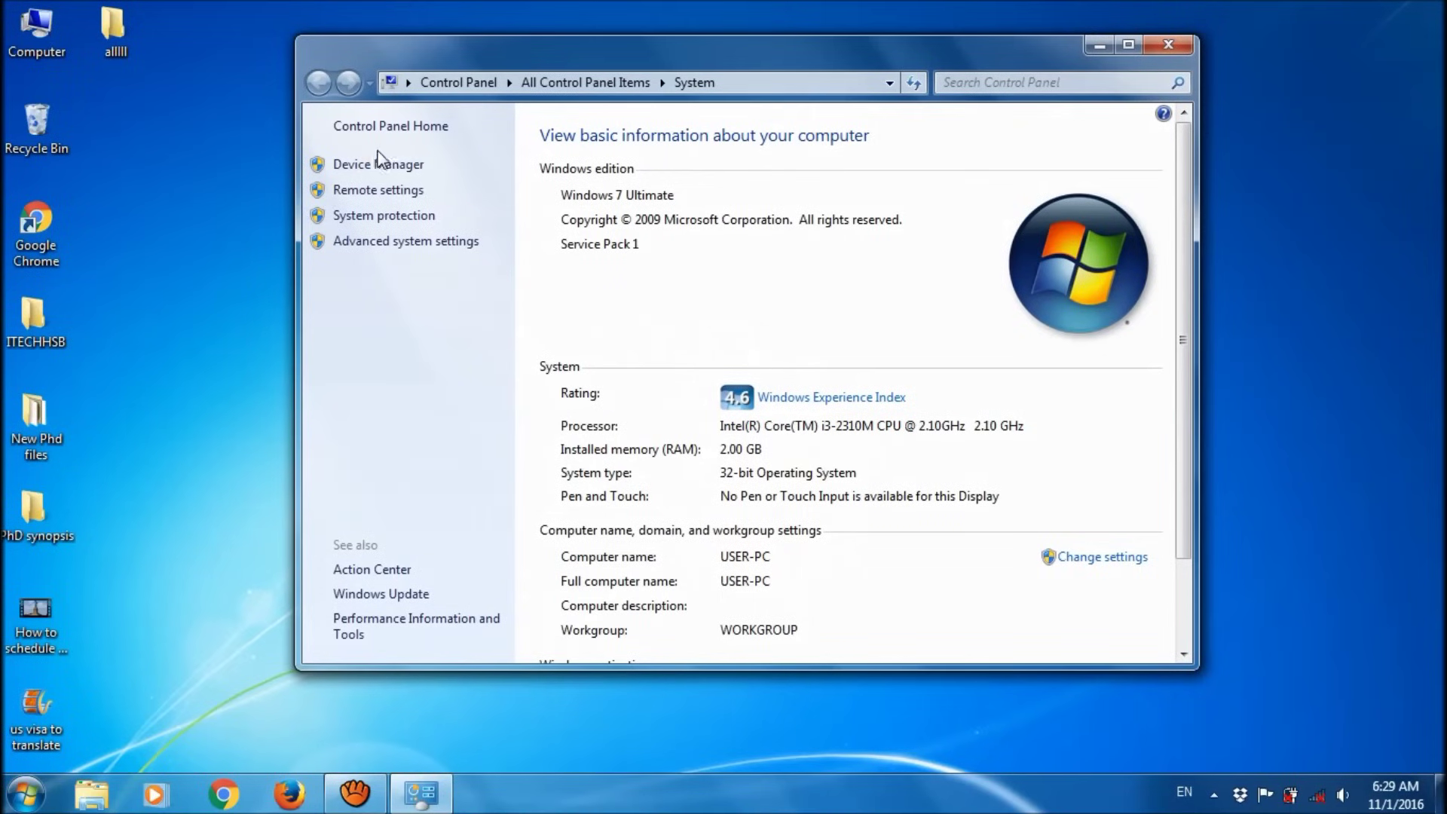
{"action": "left_click", "coordinate": [382, 167]}
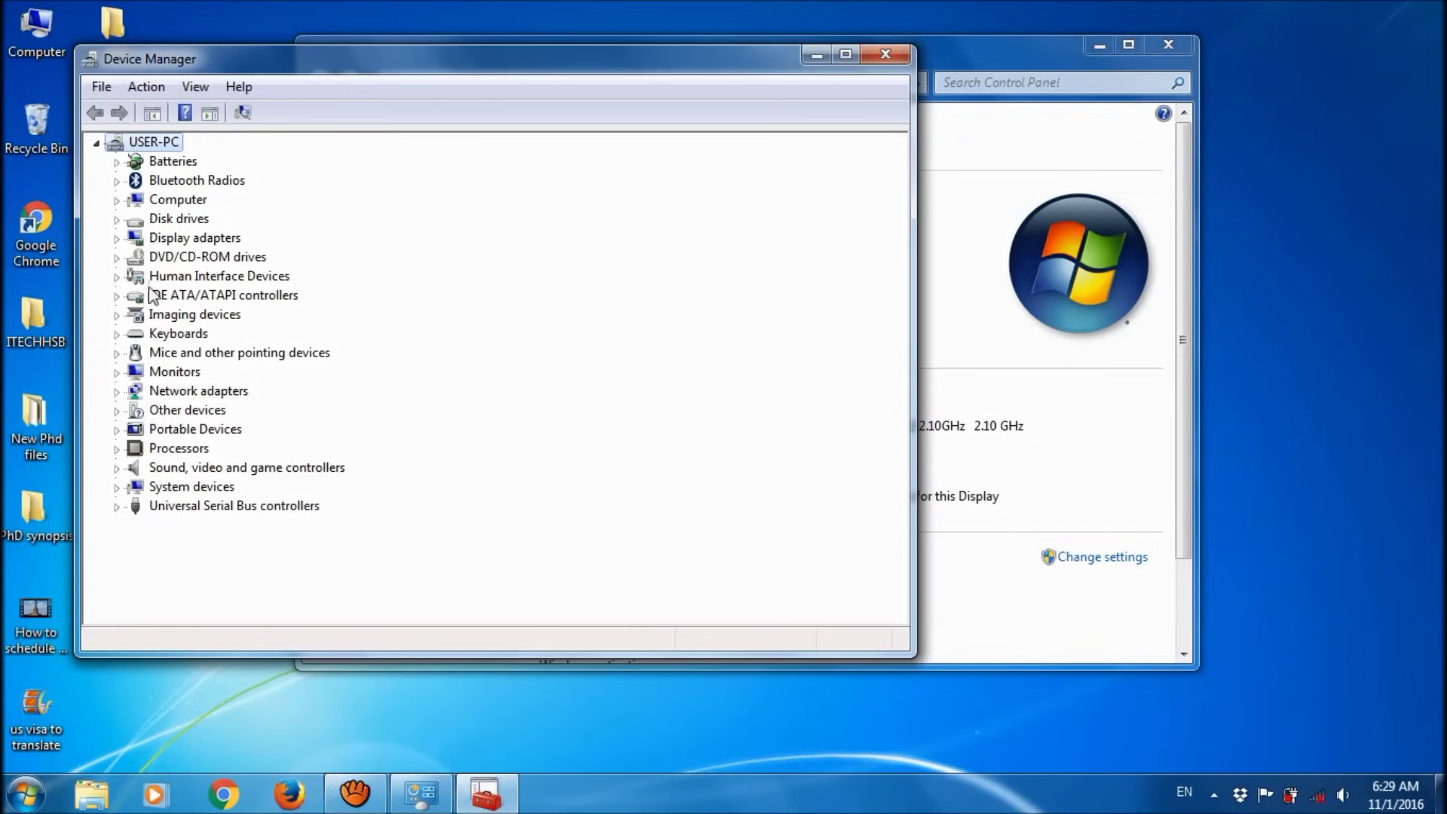
{"action": "left_click", "coordinate": [117, 316]}
- Uninstall the Integrated Webcam under Imaging devices, confirming the removal
{"action": "left_click", "coordinate": [117, 316]}
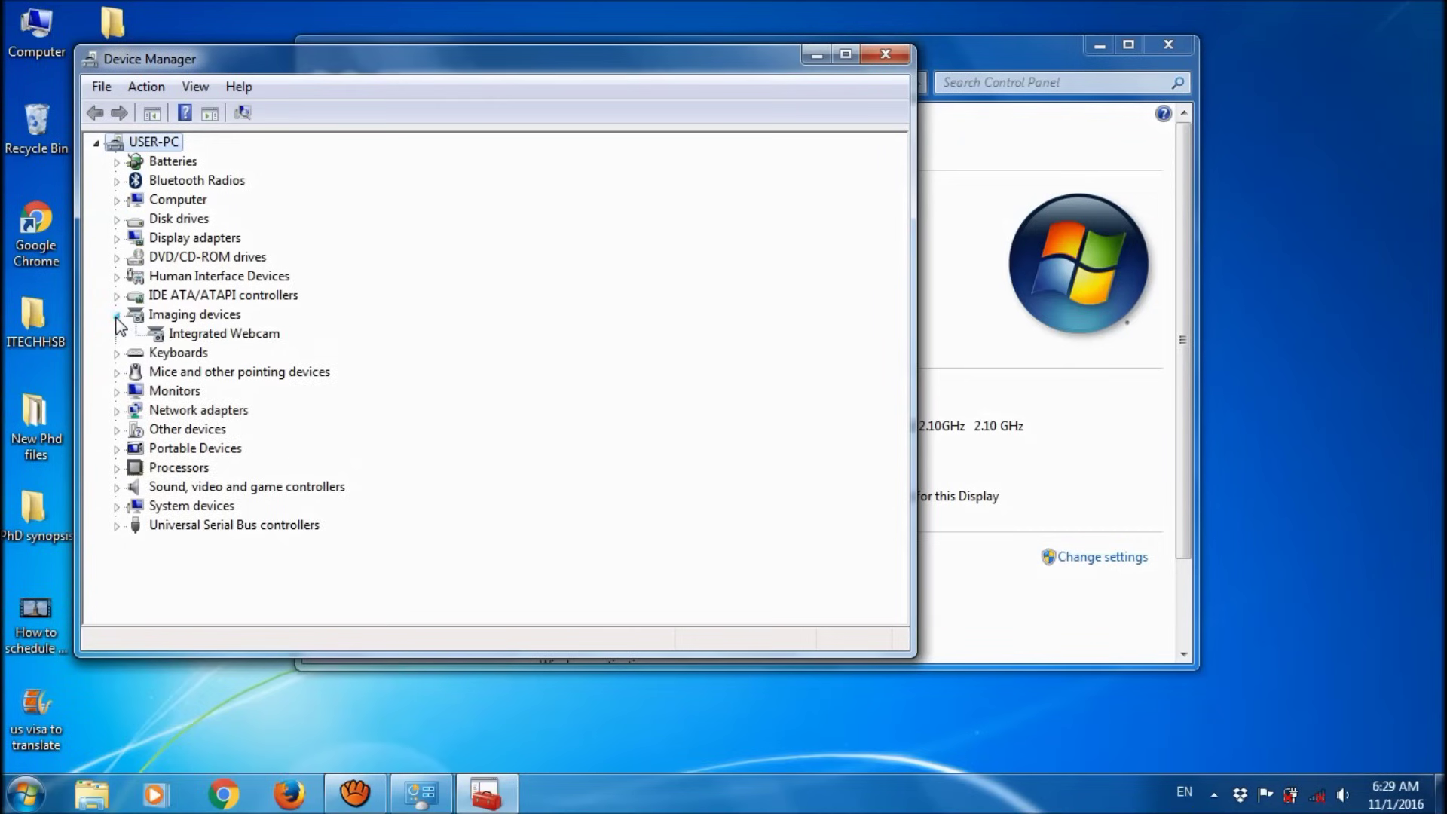
{"action": "left_click", "coordinate": [184, 337]}
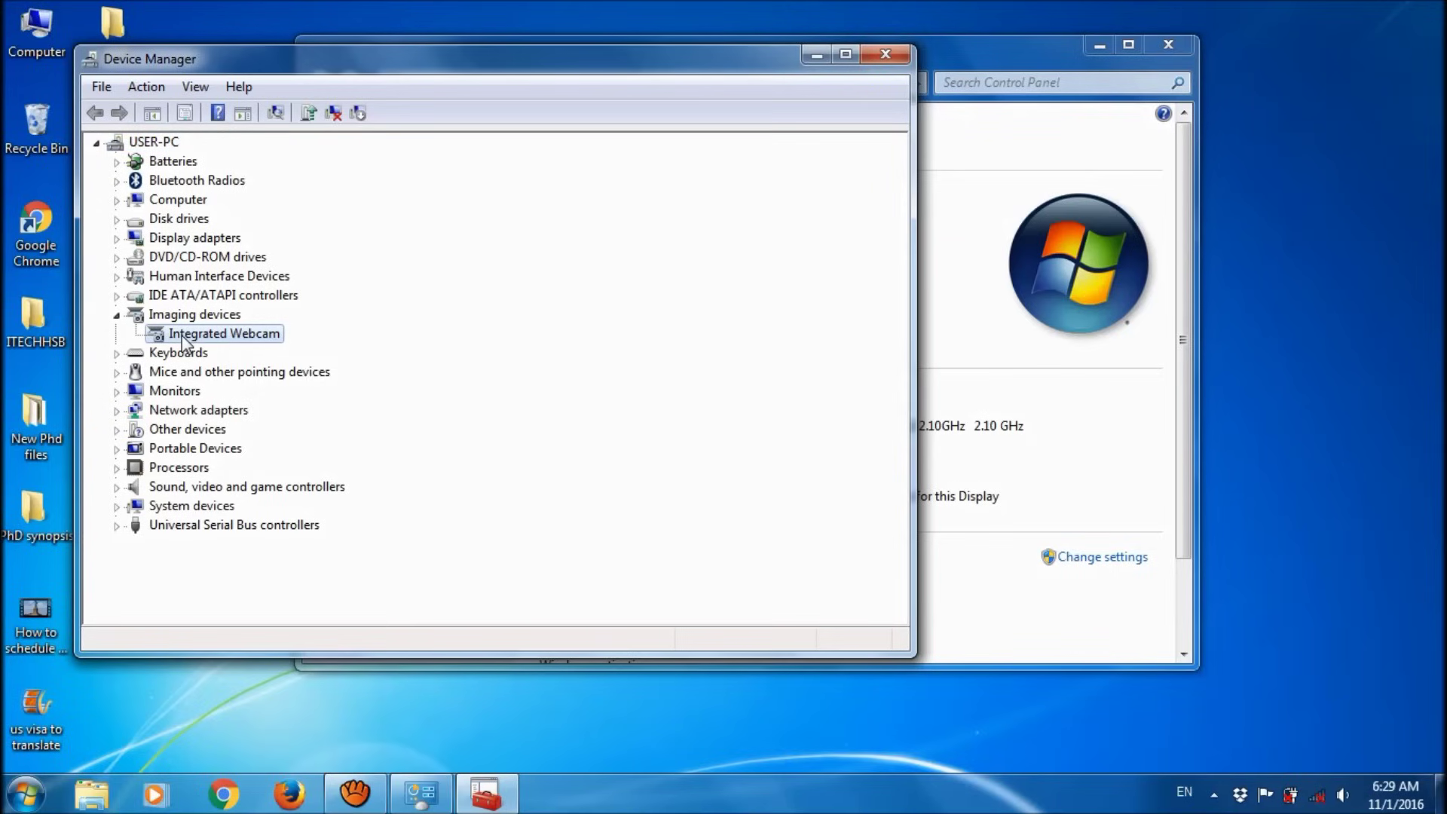
{"action": "right_click", "coordinate": [182, 335]}
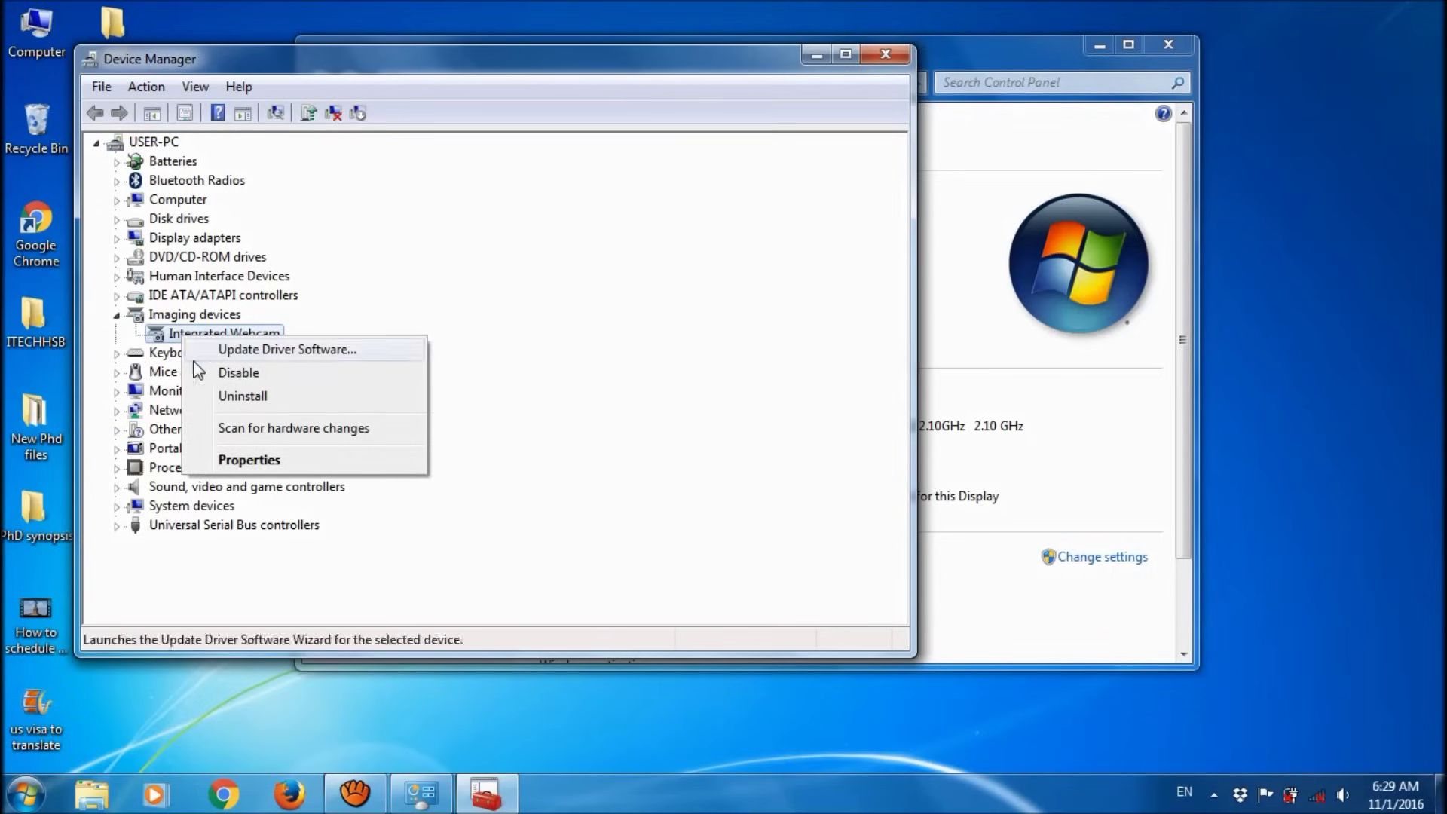
{"action": "left_click", "coordinate": [225, 397]}
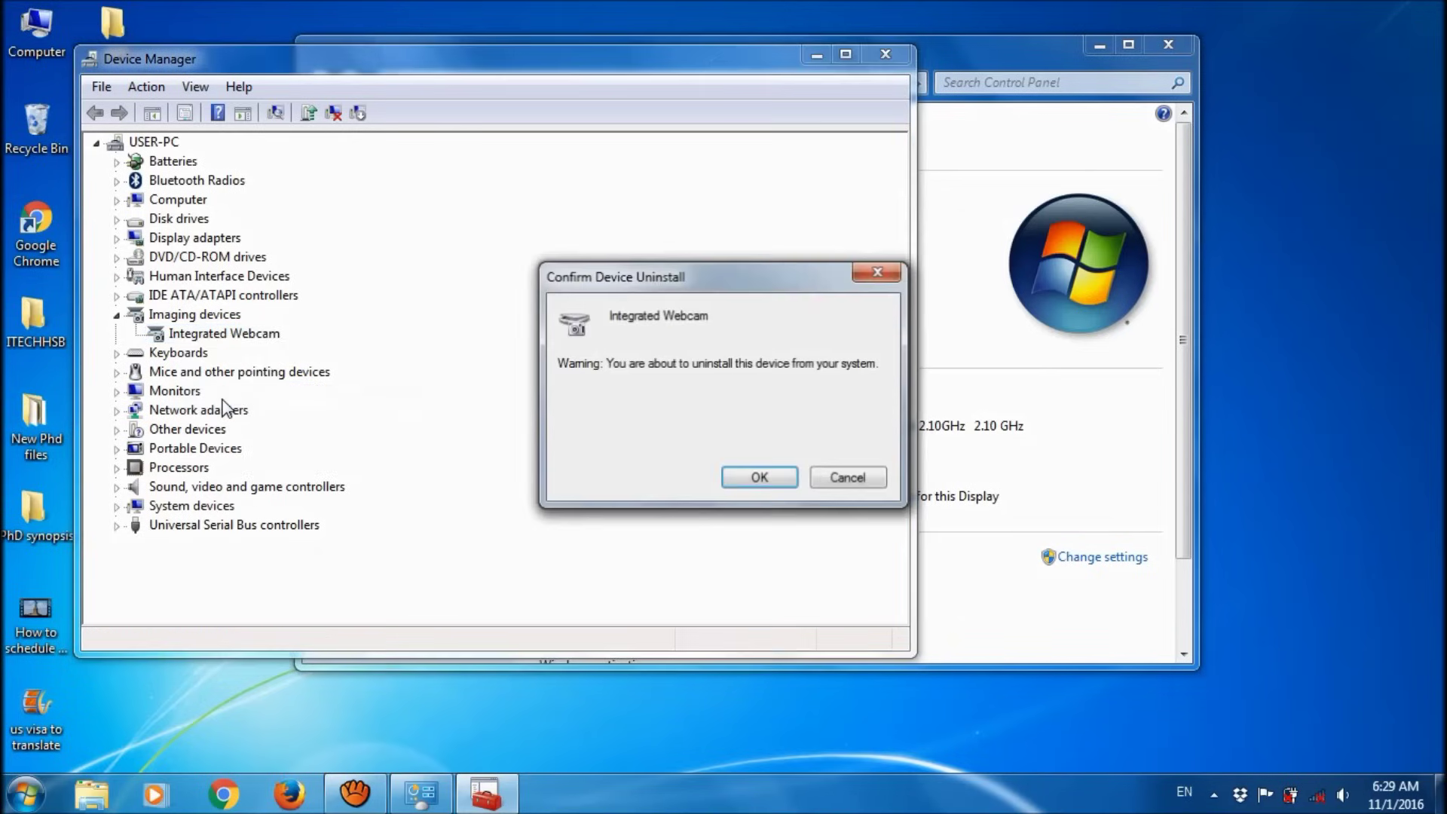
{"action": "left_click", "coordinate": [774, 479]}
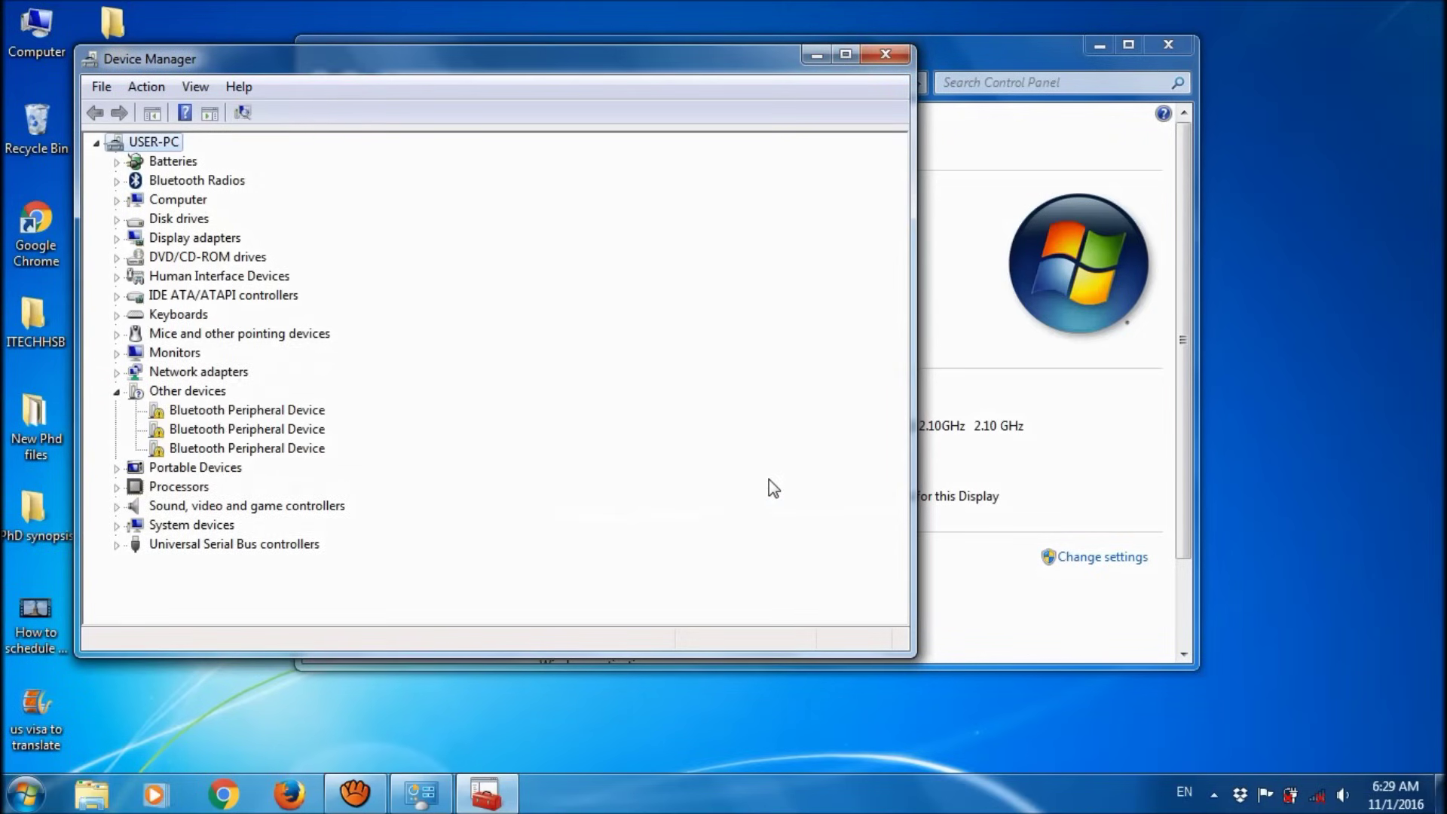
{"action": "left_click", "coordinate": [155, 88]}
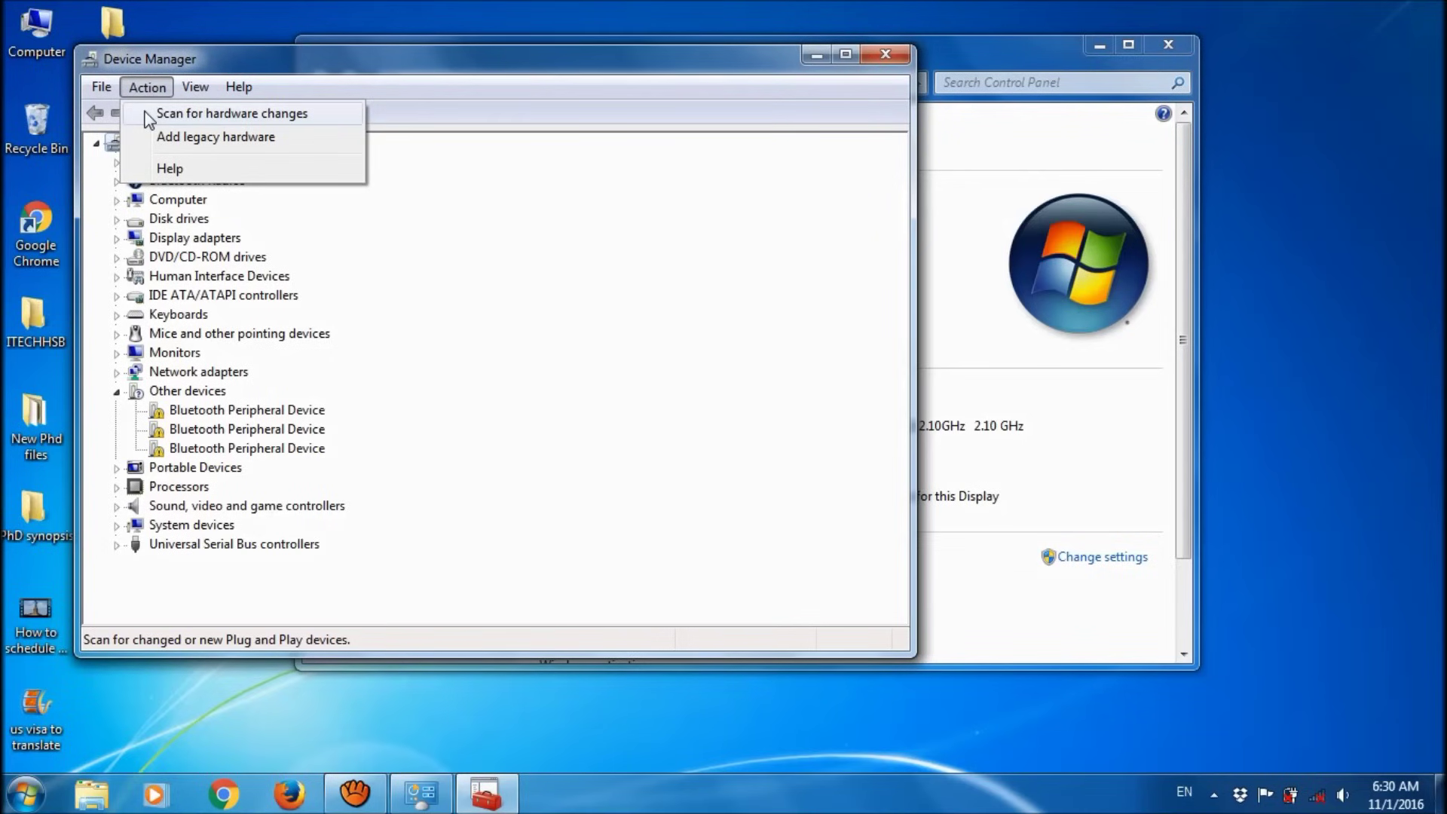
- Scan for hardware changes and confirm Integrated Webcam is listed again under Imaging devices
{"action": "left_click", "coordinate": [147, 118]}
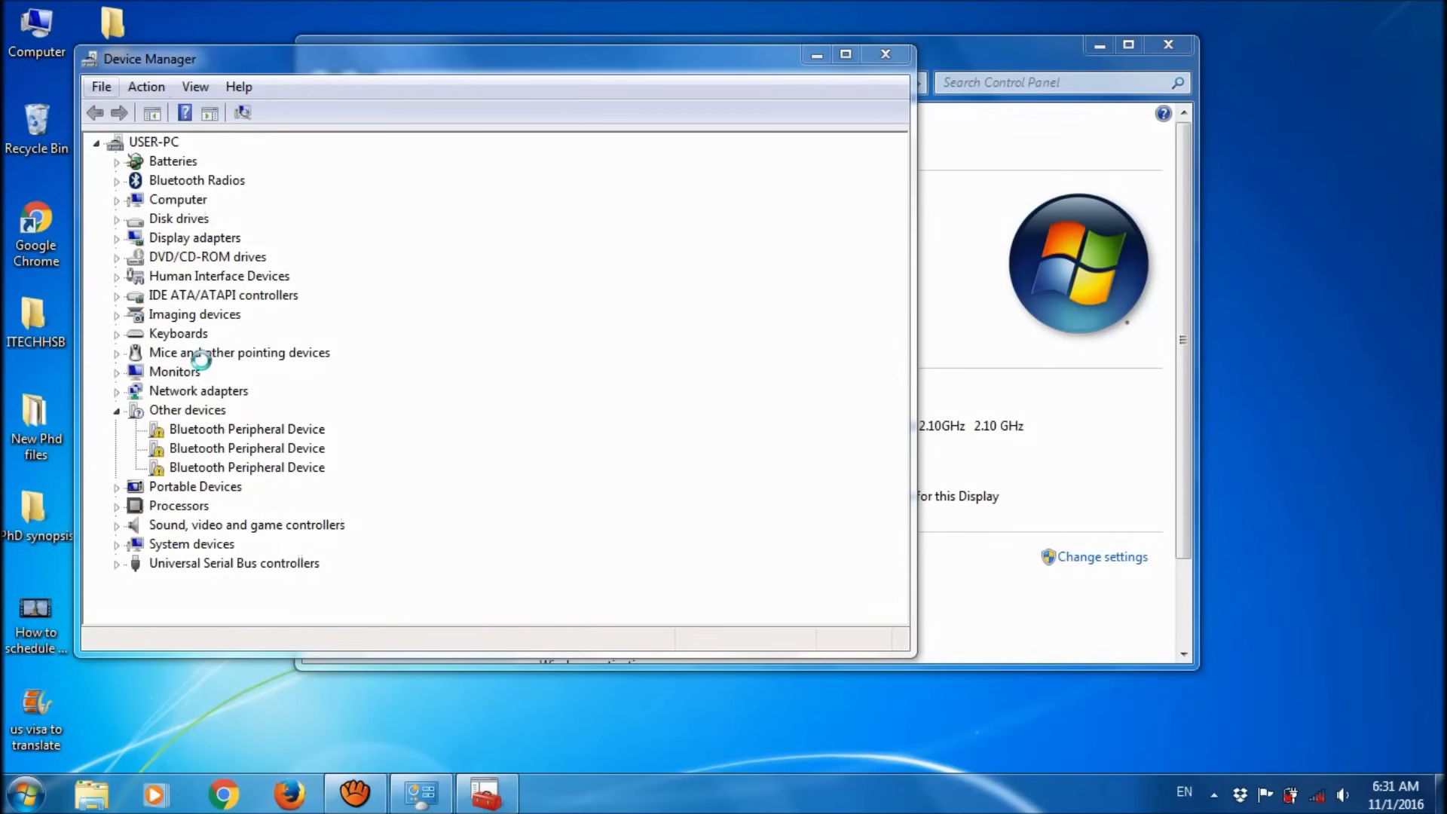
{"action": "left_click", "coordinate": [120, 317]}
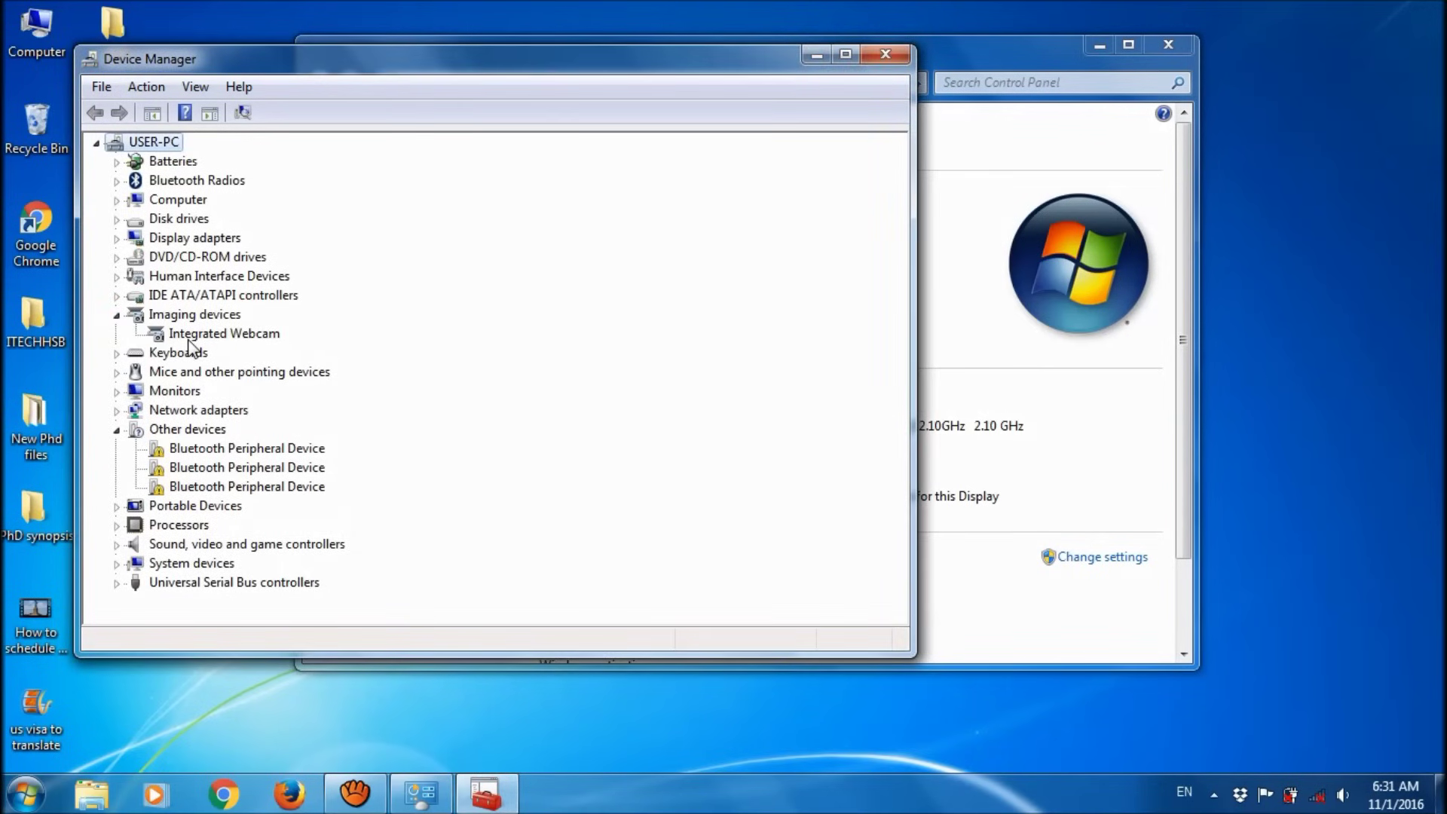
- Close the Device Manager and System windows to return to the desktop
{"action": "left_click", "coordinate": [886, 55]}
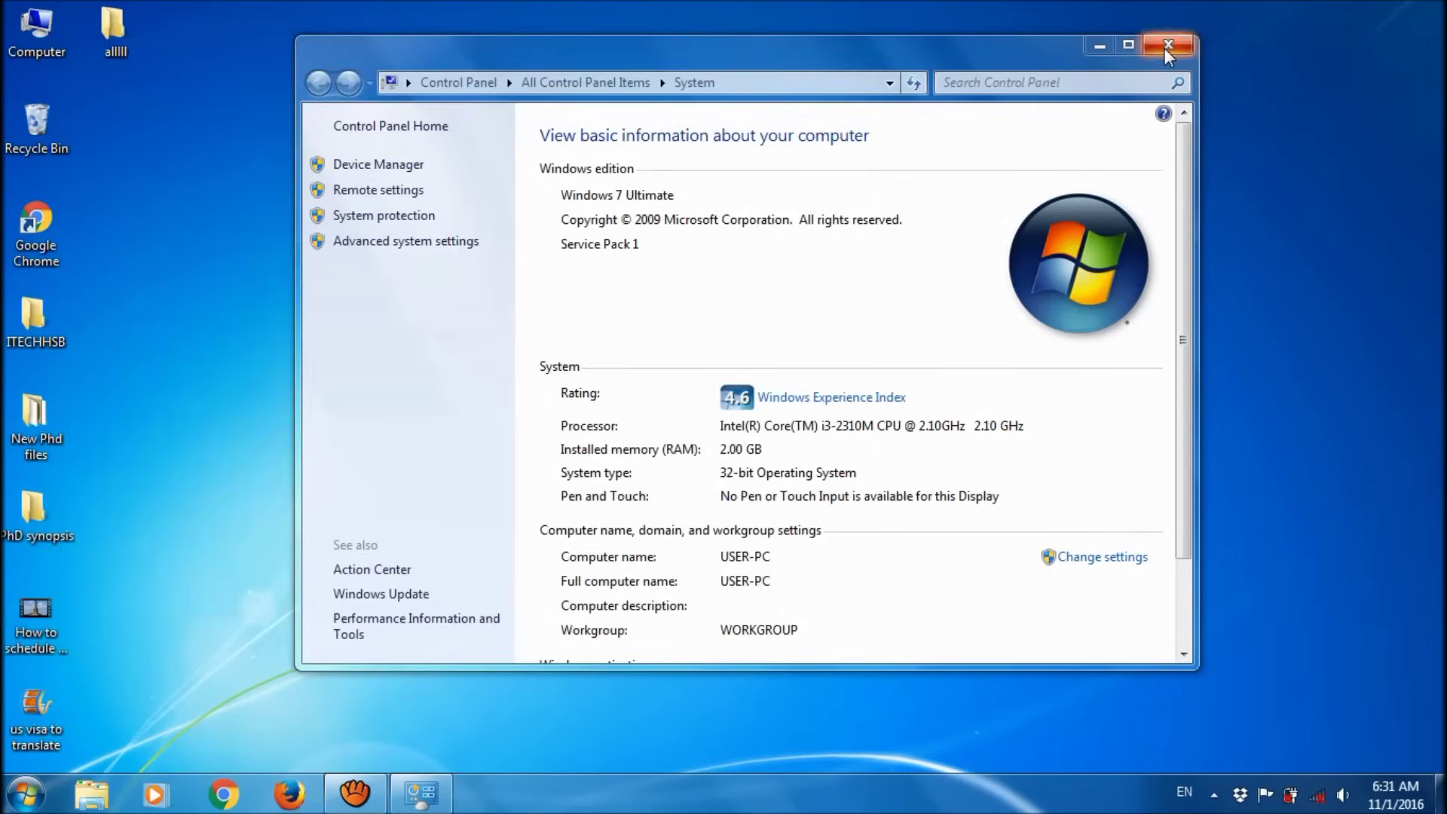
{"action": "left_click", "coordinate": [1167, 48]}
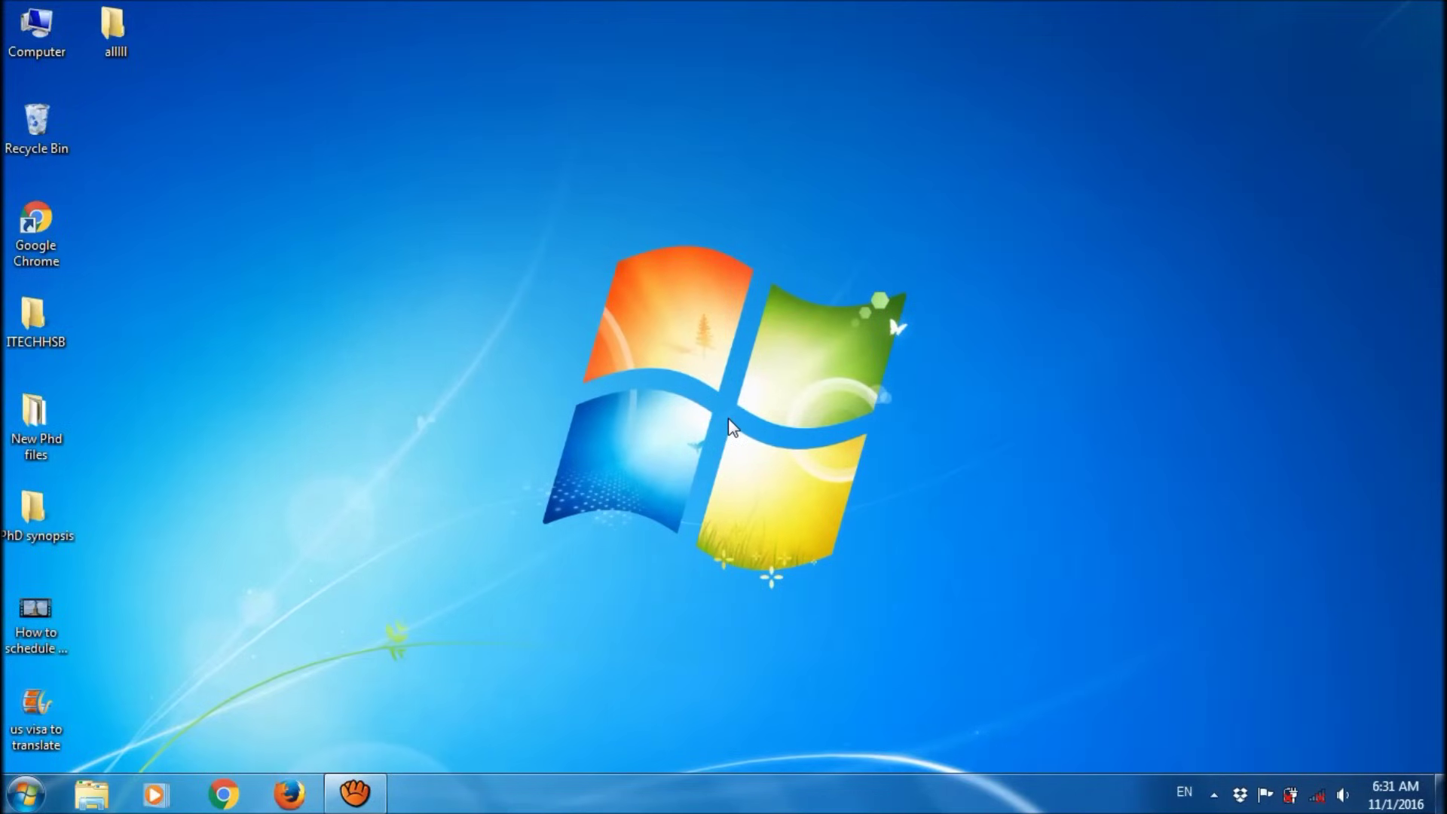